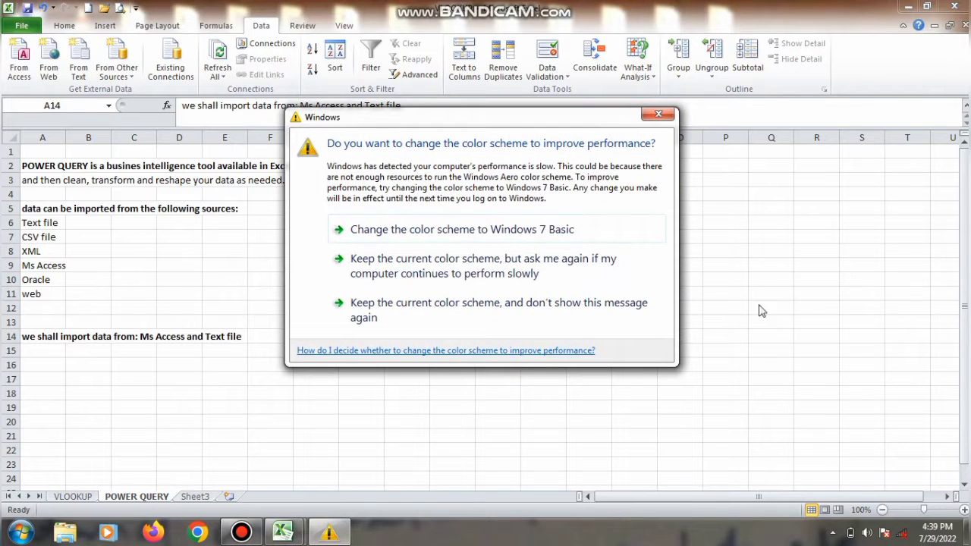
Keep the current Windows colour scheme and stop the warning from showing again
click(616, 304)
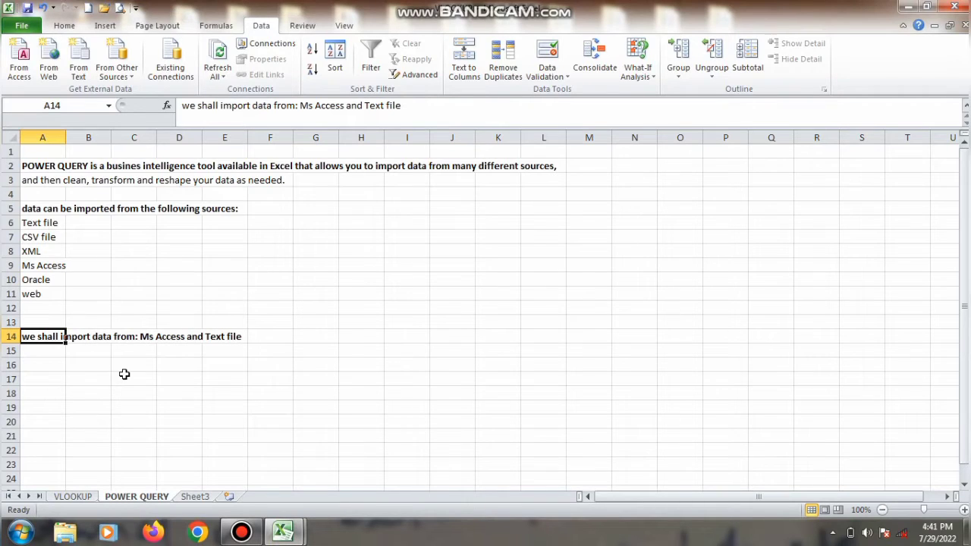
click(91, 374)
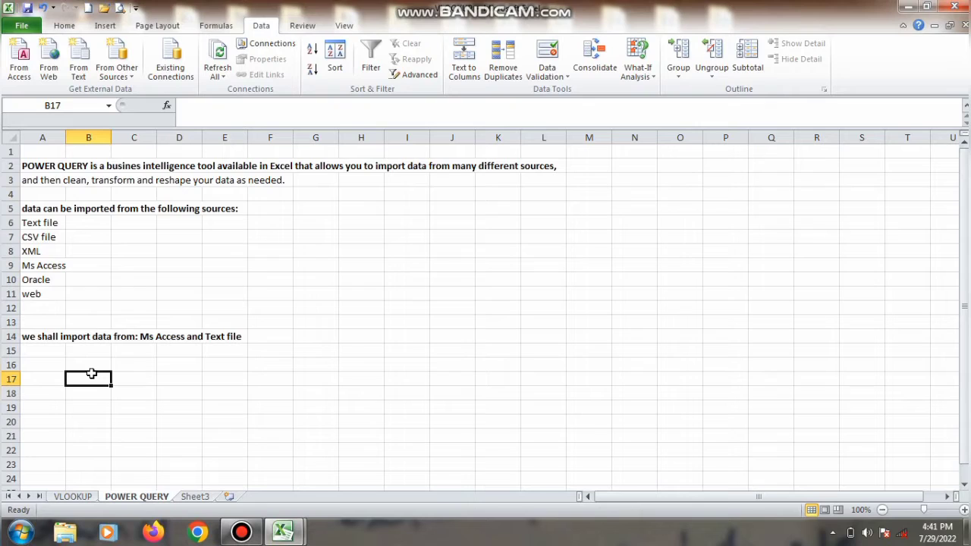
click(51, 364)
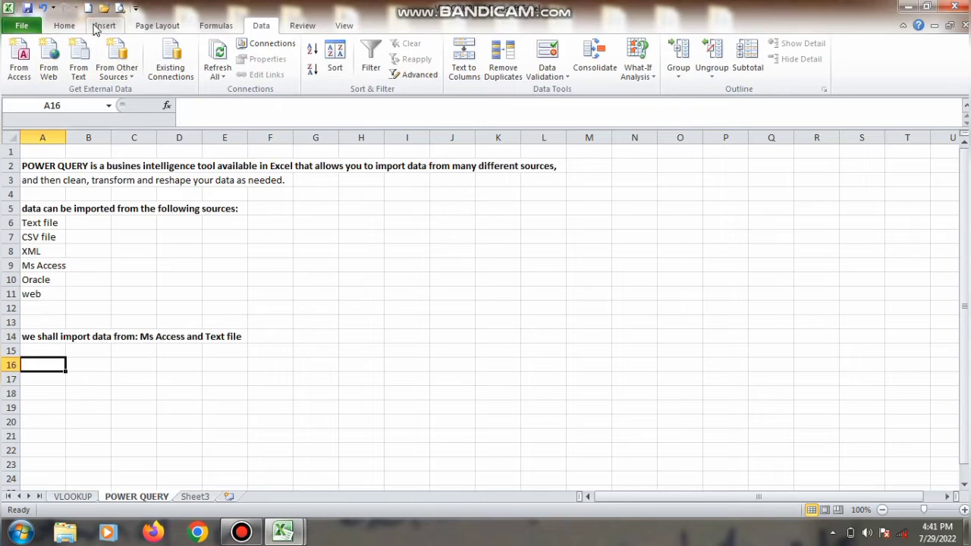
Start a From Text import on the Data ribbon and import SAMPLE 1.txt from the Desktop
click(67, 26)
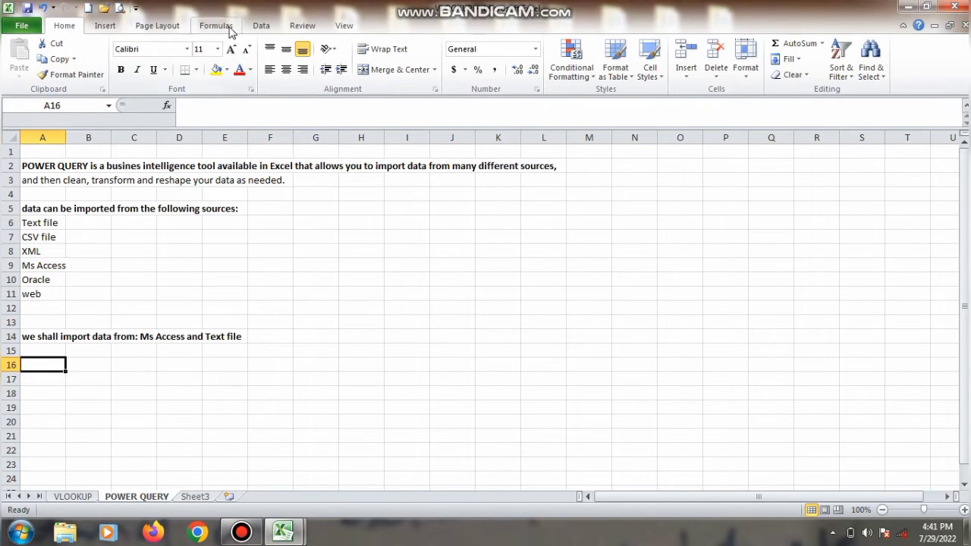
click(277, 27)
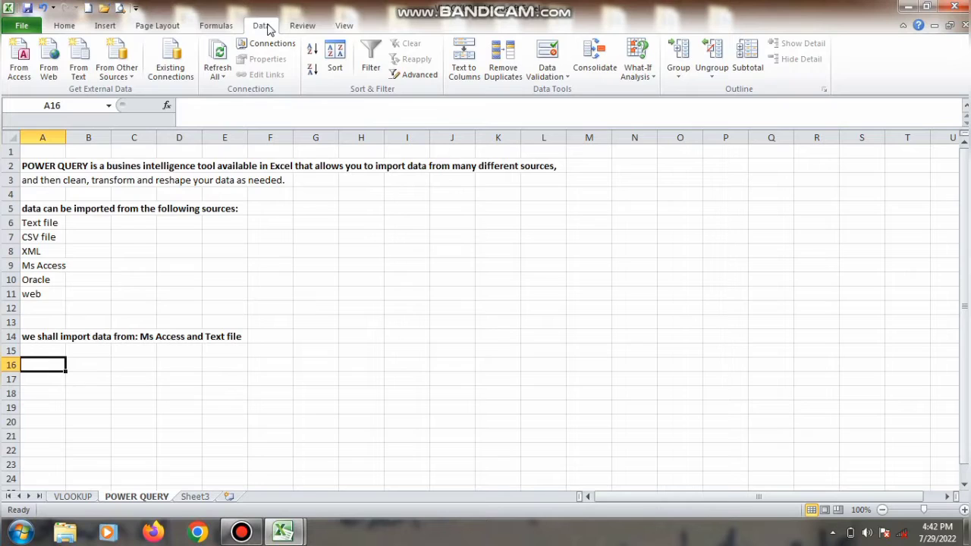
click(216, 25)
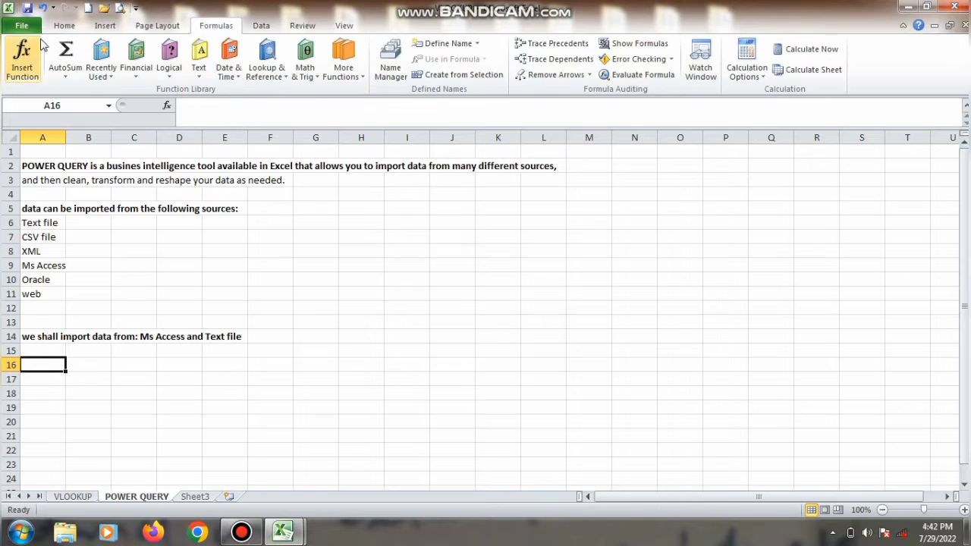
click(266, 27)
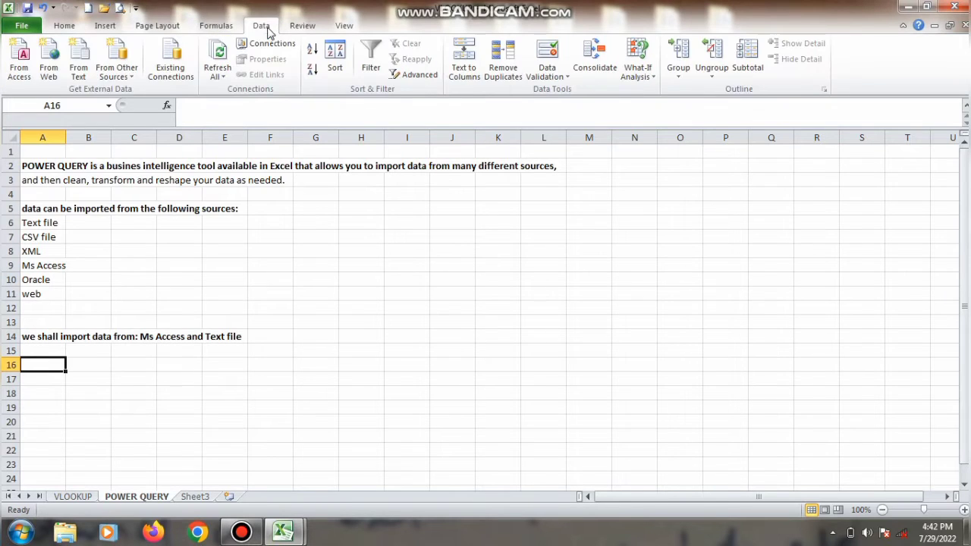
click(78, 64)
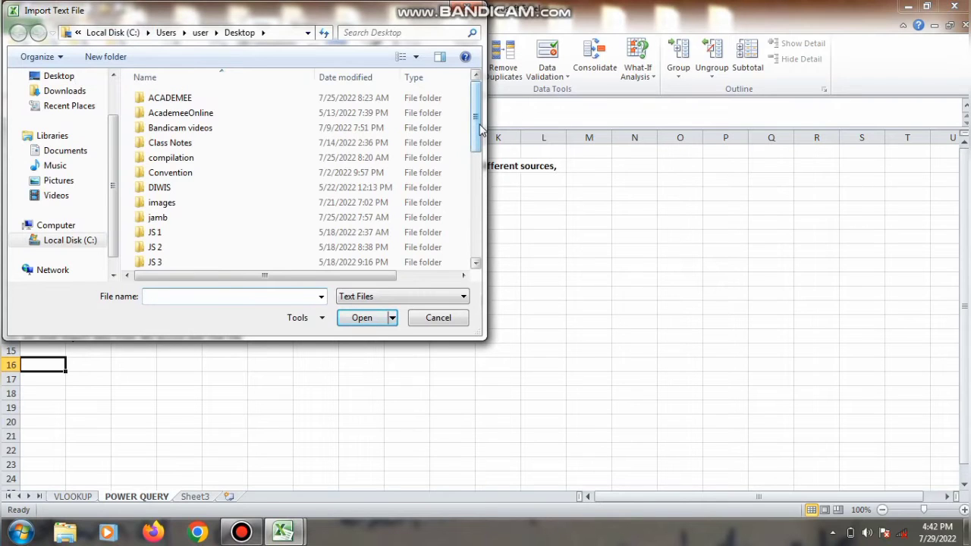
drag(480, 129, 478, 228)
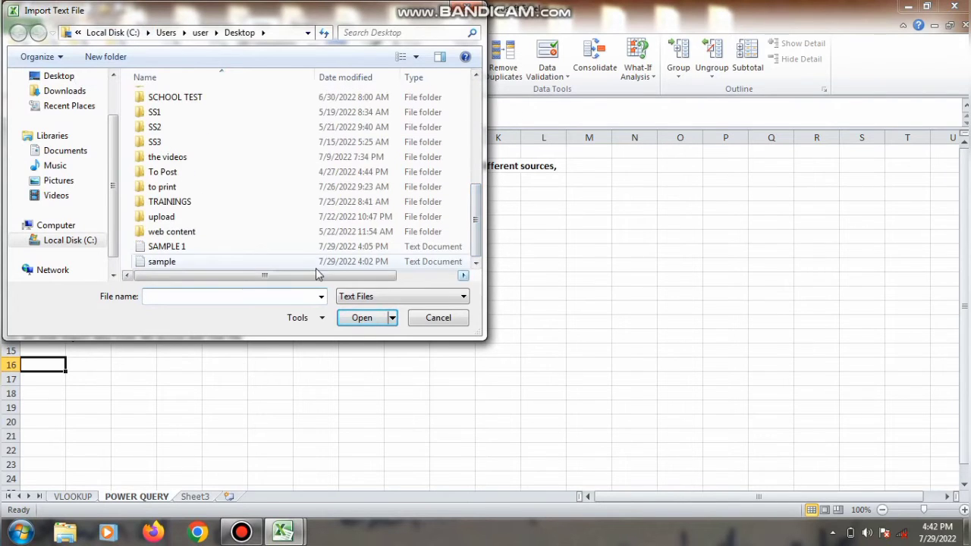
click(253, 252)
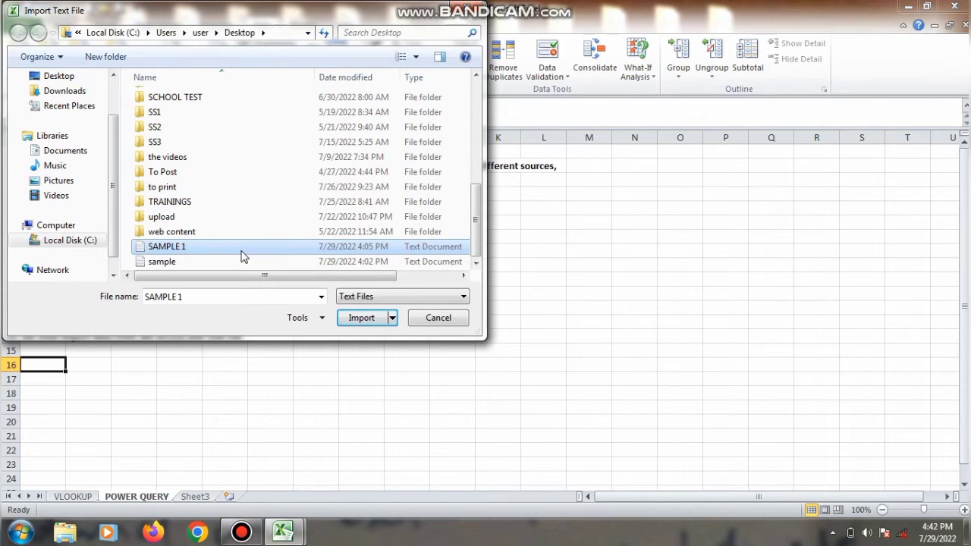
click(241, 252)
click(242, 252)
click(346, 318)
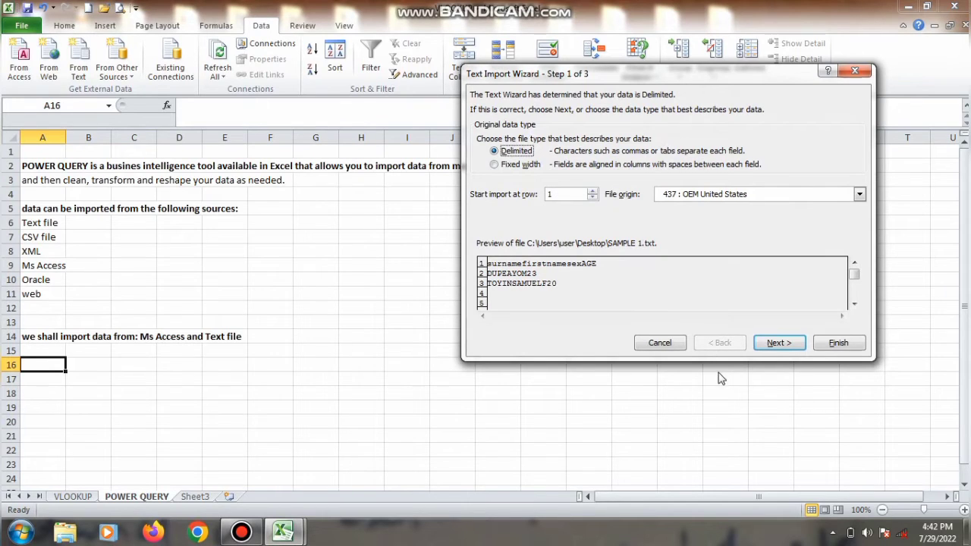
Finish the wizard with Tab delimiter, place SAMPLE 1 data at A16, and widen column A
click(777, 347)
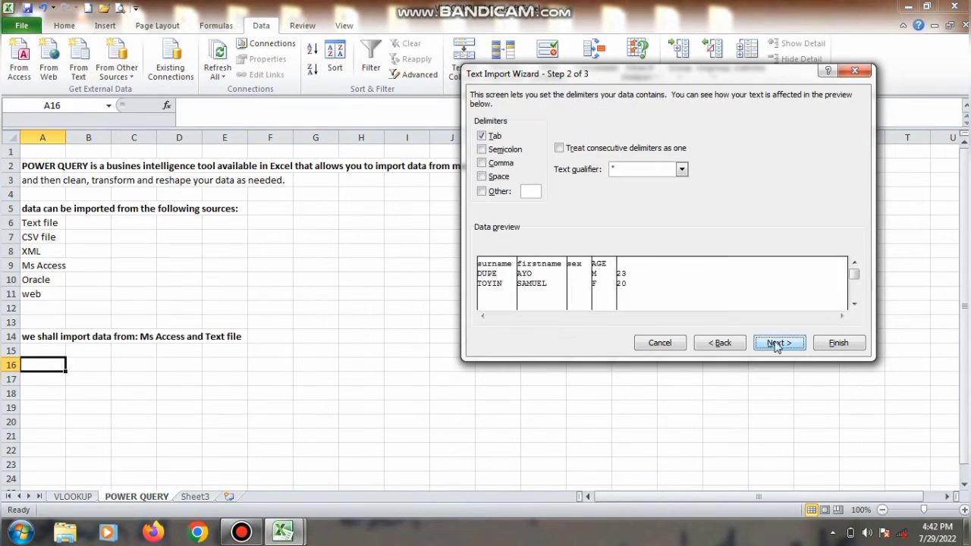
click(481, 137)
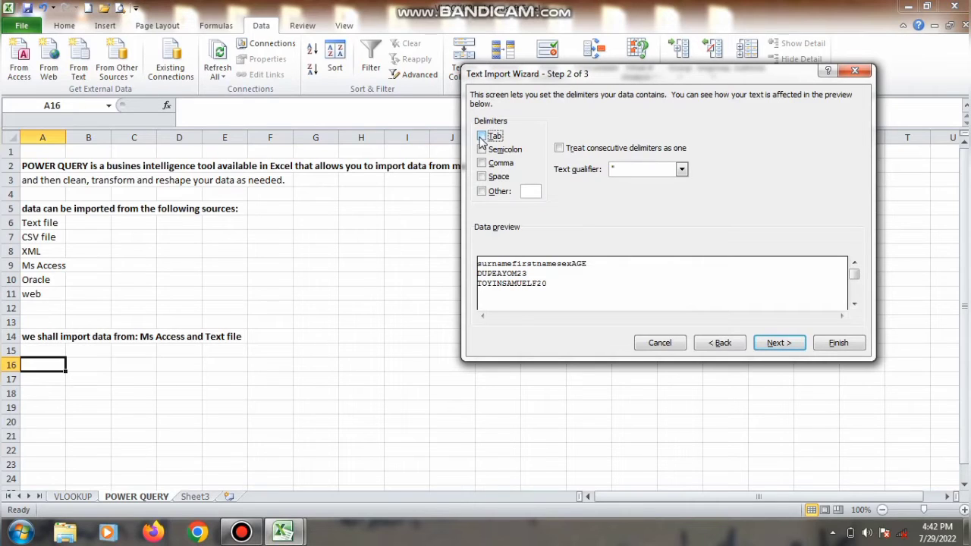
click(482, 138)
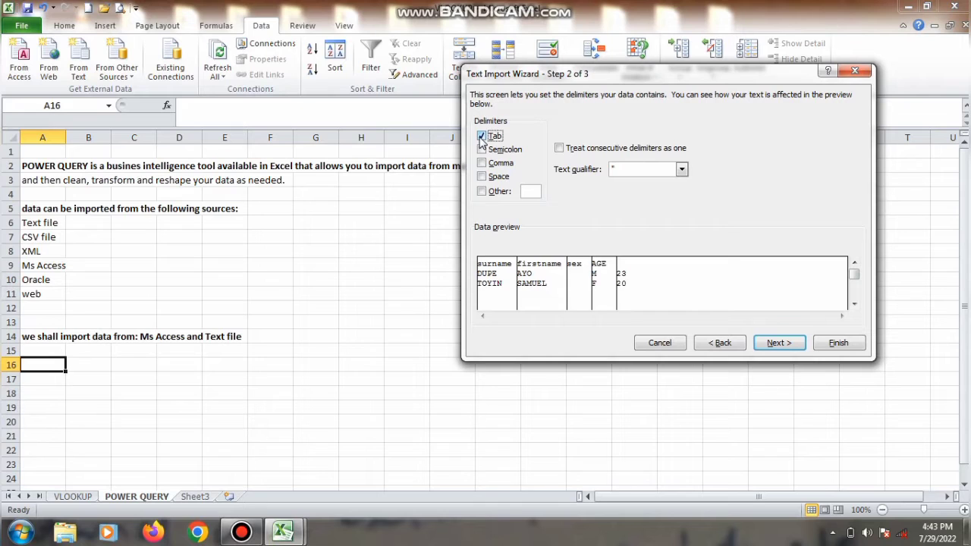
click(772, 345)
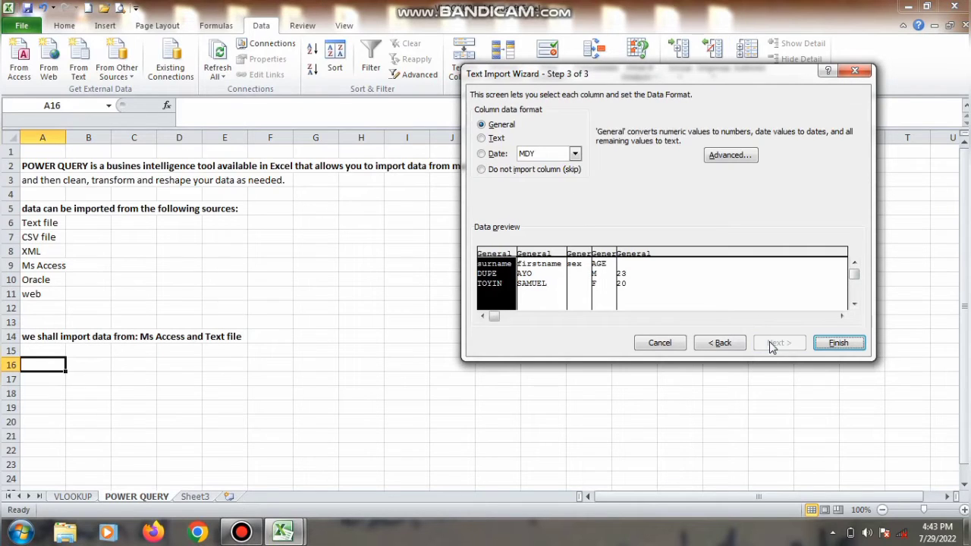
click(826, 347)
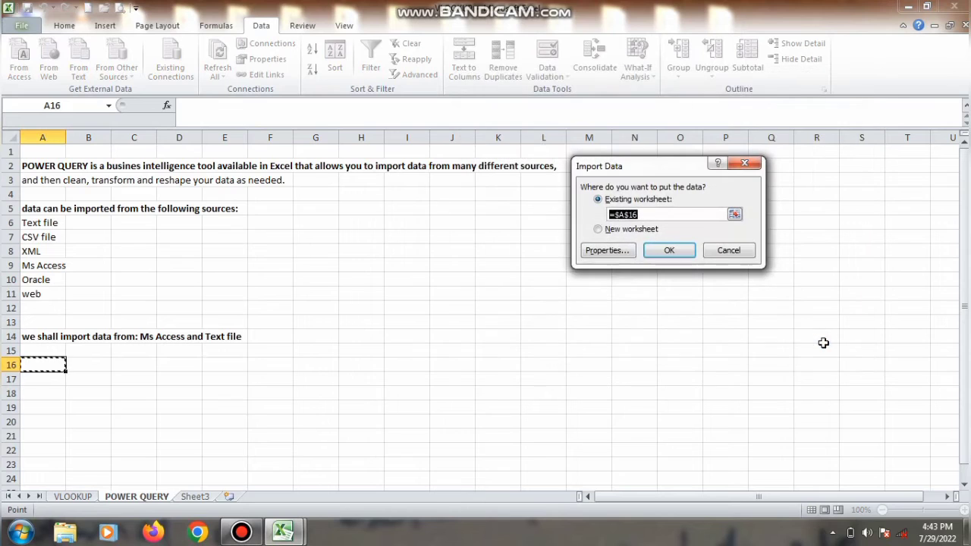
click(673, 251)
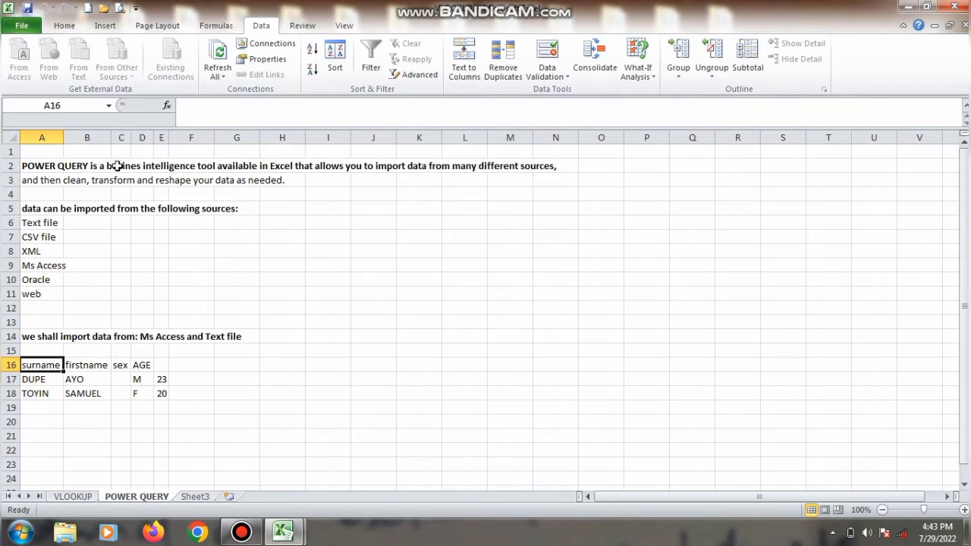
drag(66, 133, 253, 137)
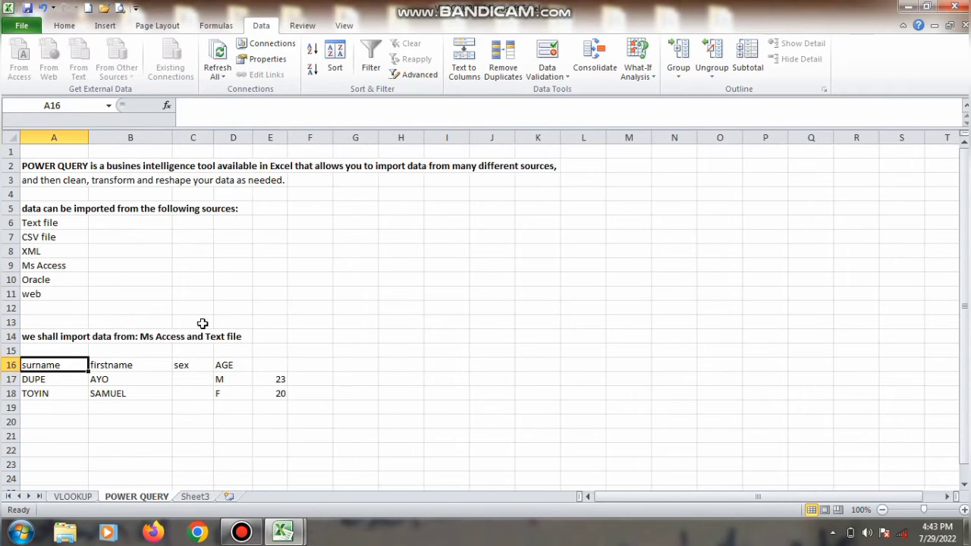
Move the misplaced M and F values from D17:D18 into the sex column at C17
drag(224, 381, 225, 398)
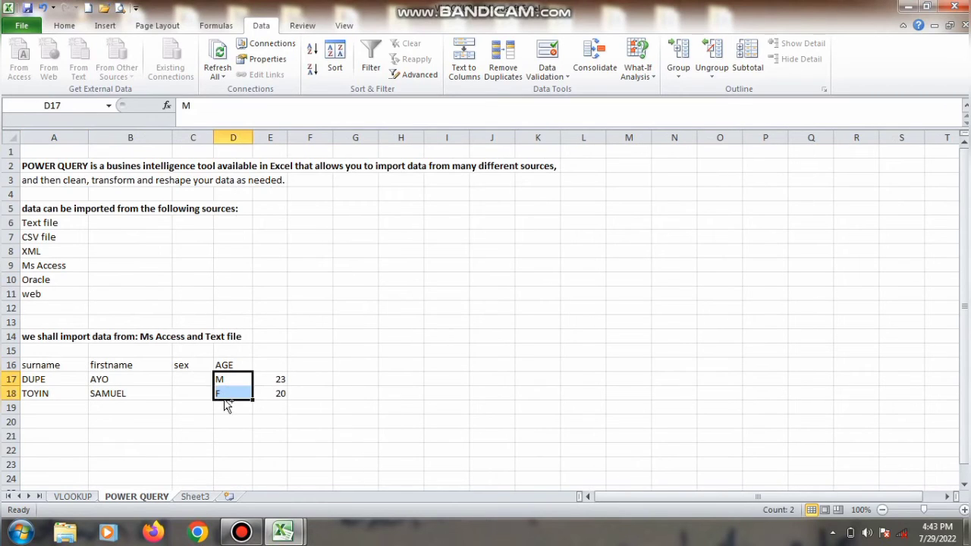
key(ctrl+c)
click(180, 380)
key(Return)
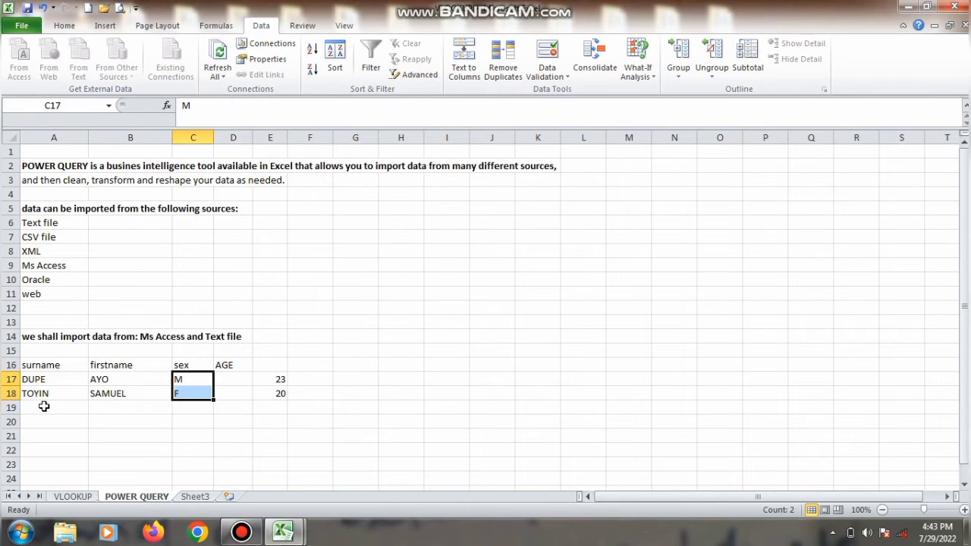
key(Return)
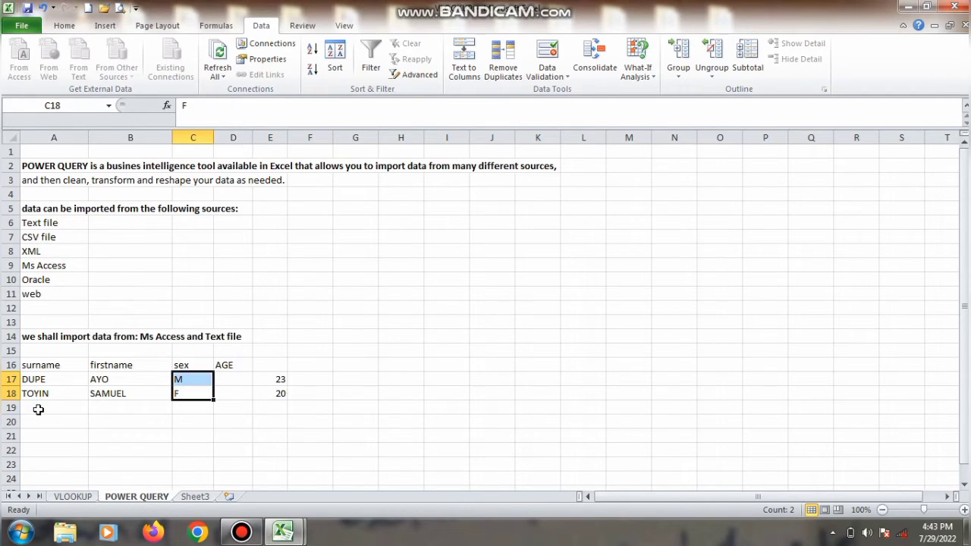
click(39, 408)
text(FU)
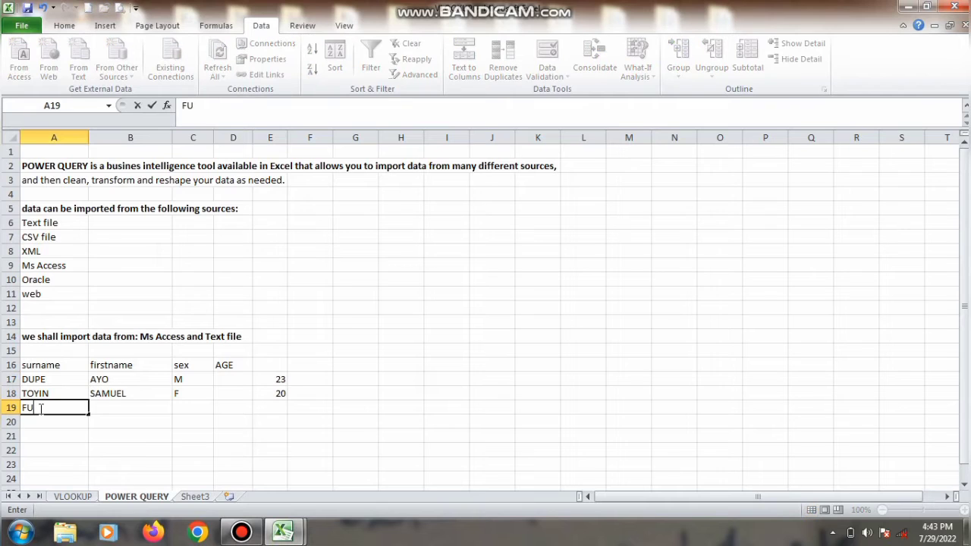
key(BackSpace)
key(BackSpace)
key(Tab)
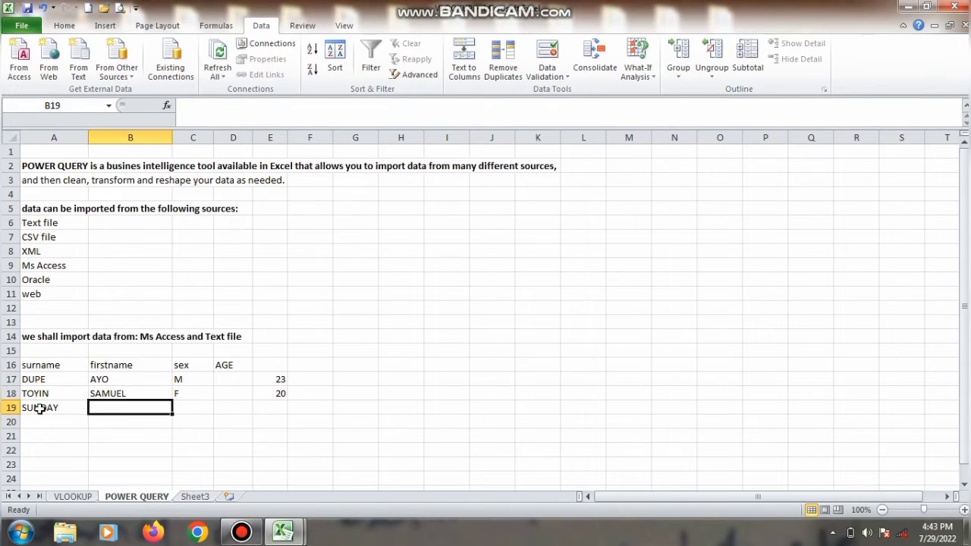
key(Tab)
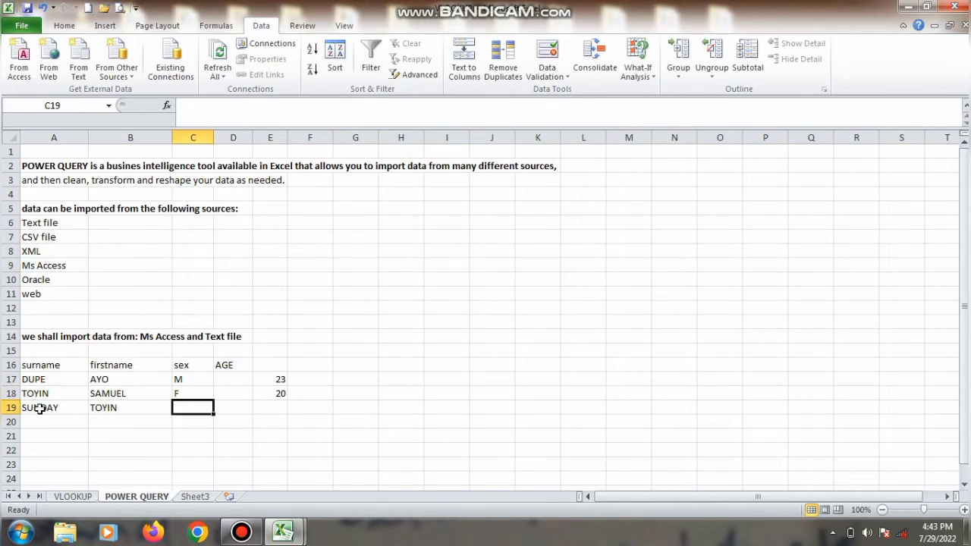
text(F)
key(Tab)
key(Tab)
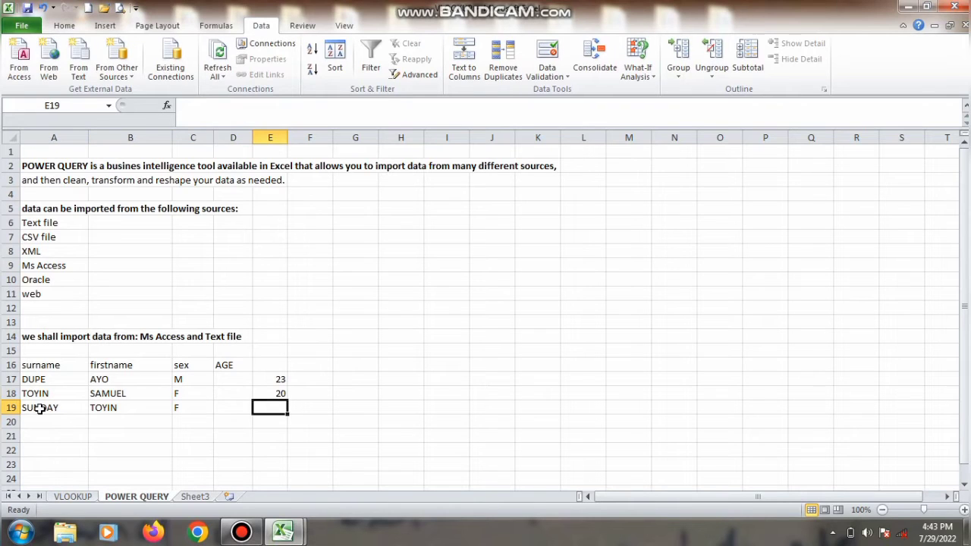
text(18)
key(Return)
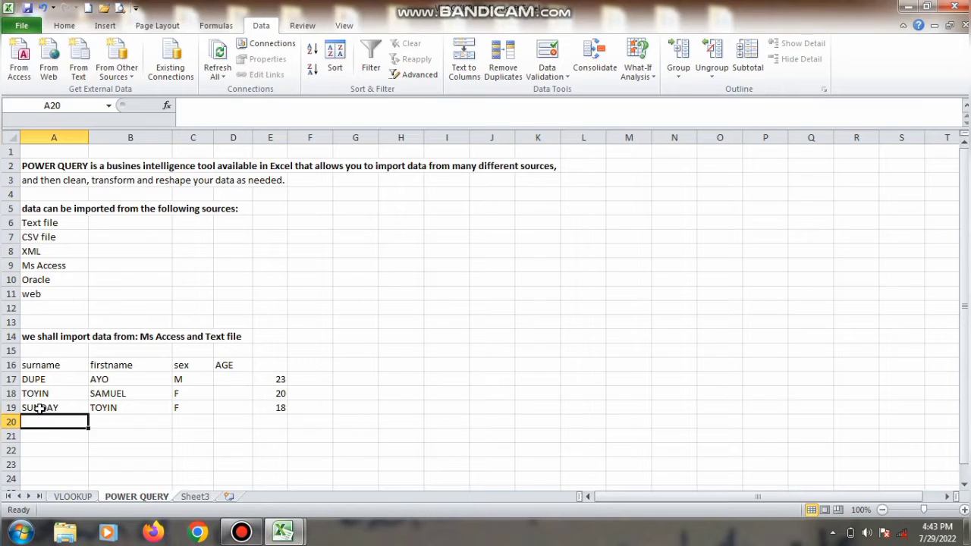
key(Down)
key(Down)
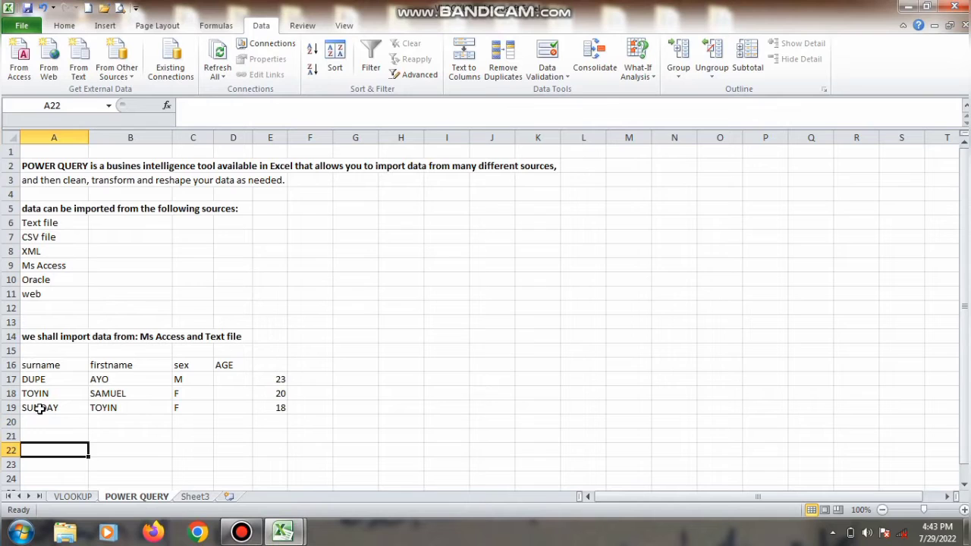
Start a From Text import and choose the sample.txt file
click(79, 72)
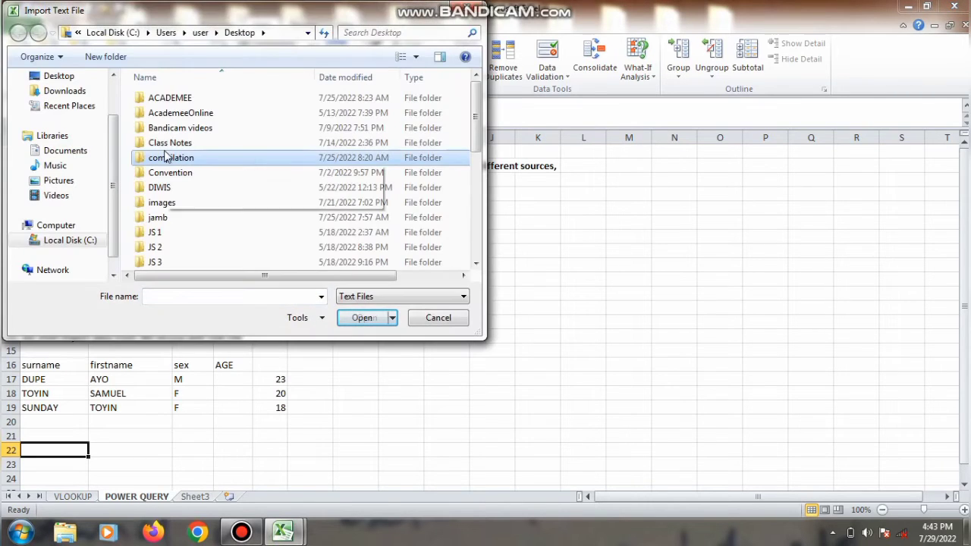
click(167, 157)
text(S)
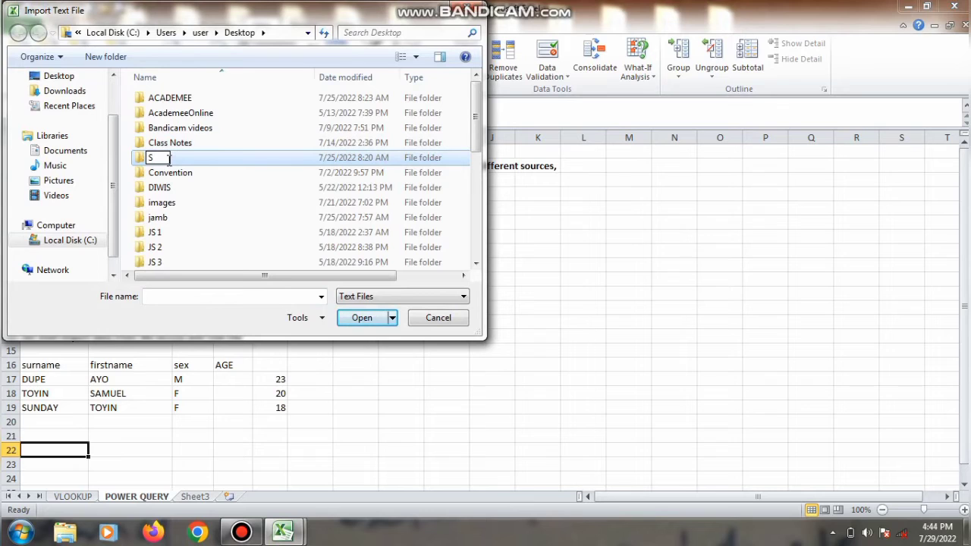
key(Return)
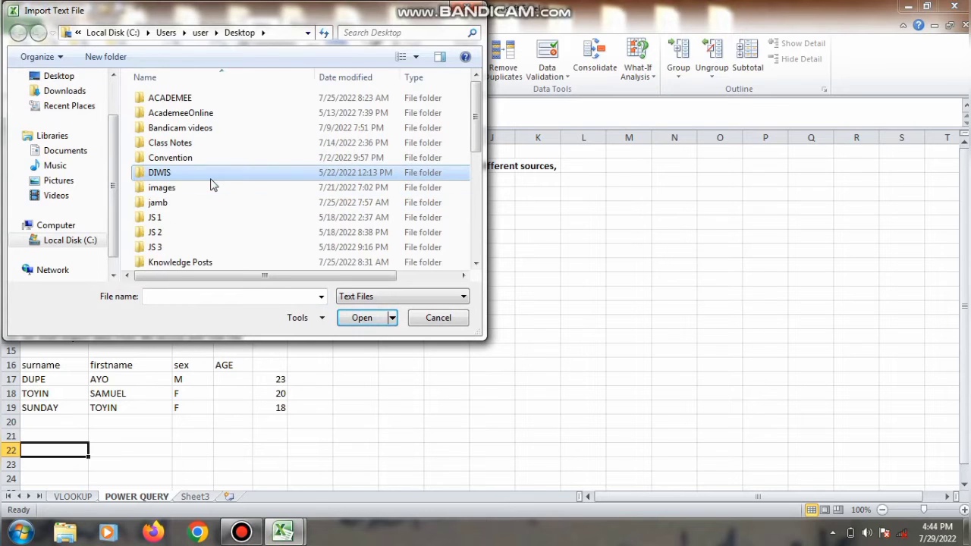
scroll(470, 262, down, 5)
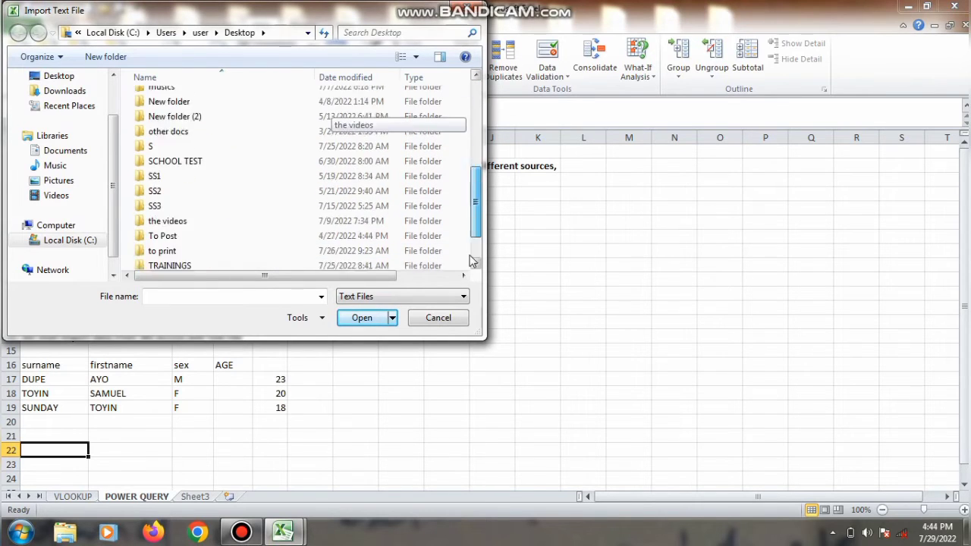
scroll(470, 262, down, 2)
click(259, 263)
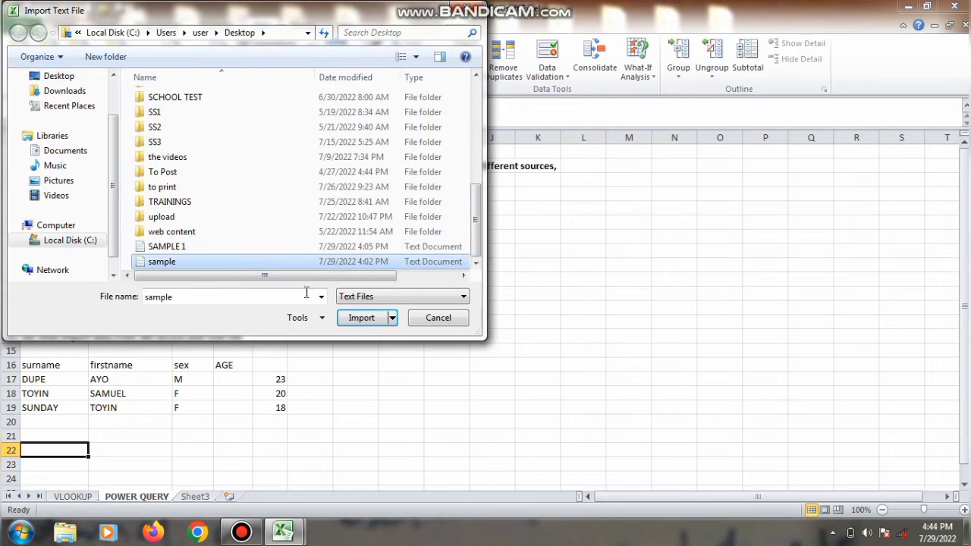
click(365, 321)
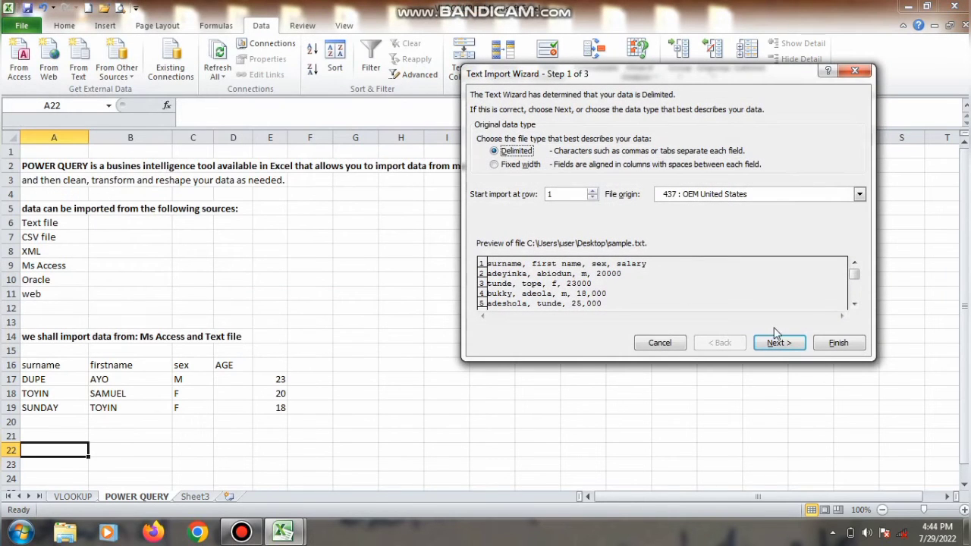
Import sample.txt as comma-delimited data starting at cell A22
click(778, 341)
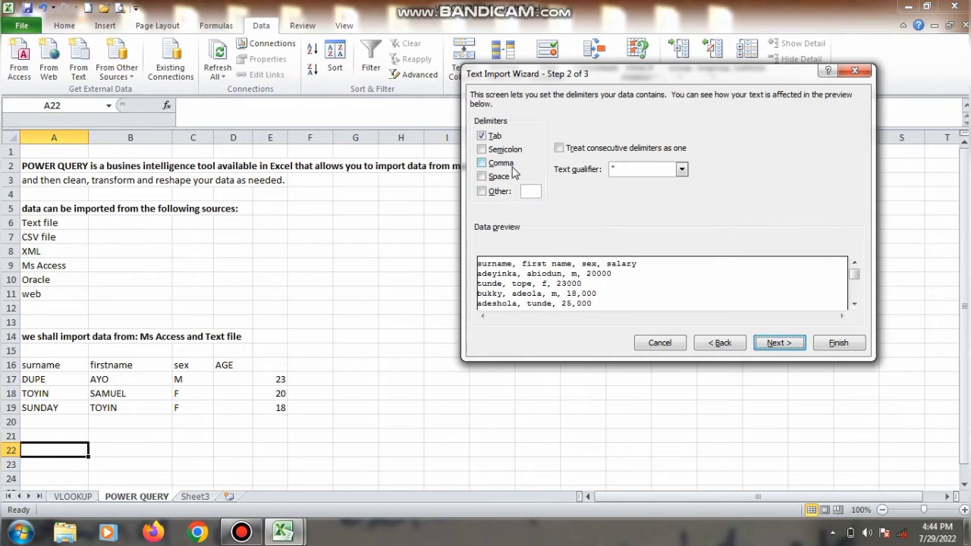
click(513, 171)
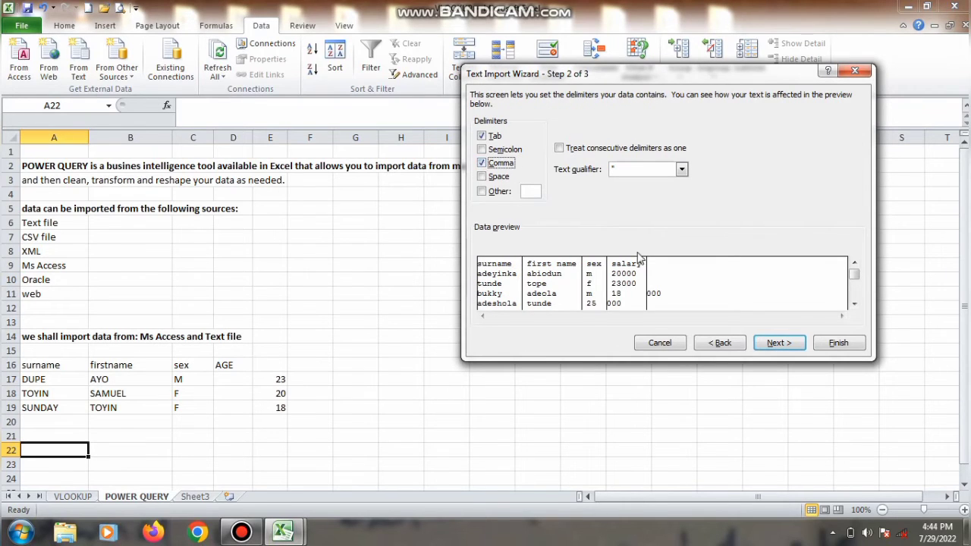
click(777, 345)
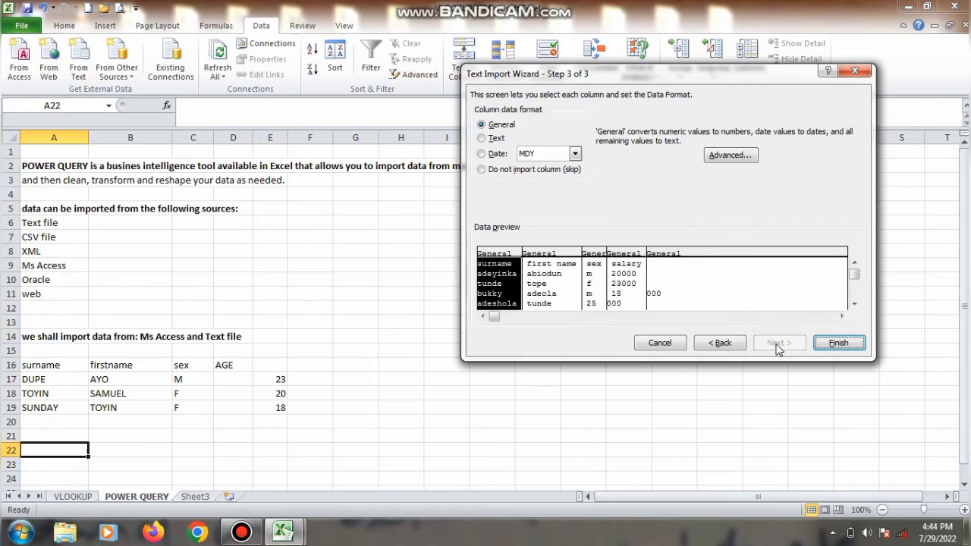
click(838, 344)
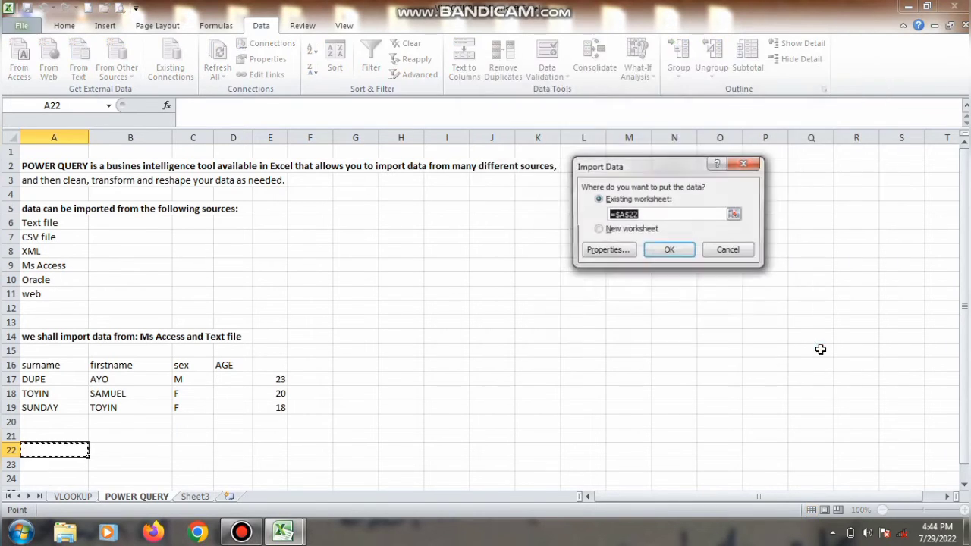
click(681, 244)
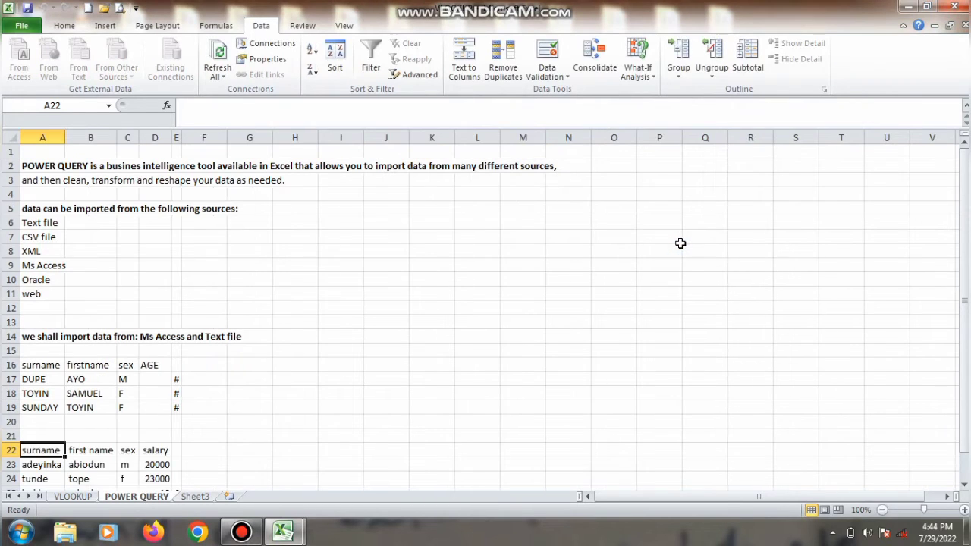
Widen columns A through D so both imported tables' entries are readable
drag(964, 277, 965, 346)
drag(65, 137, 253, 139)
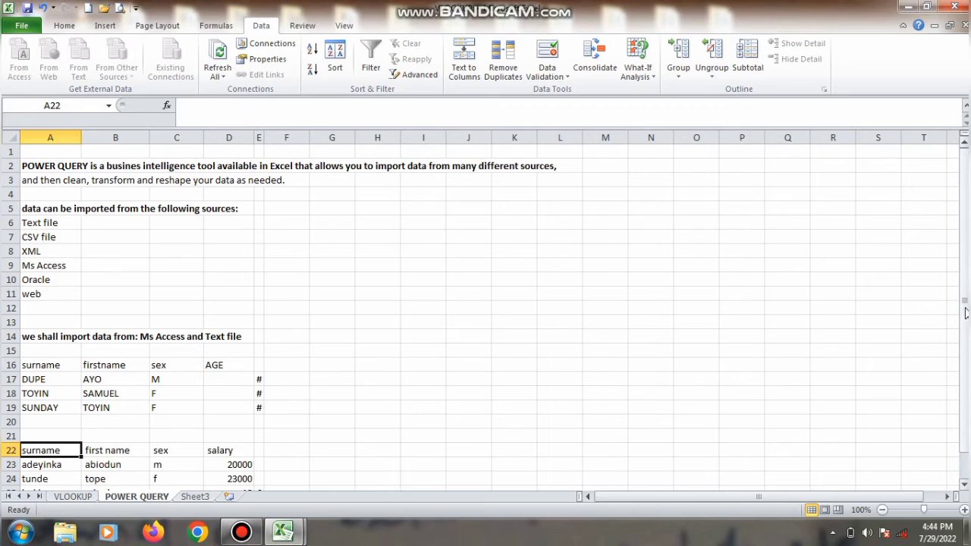
drag(966, 303, 966, 326)
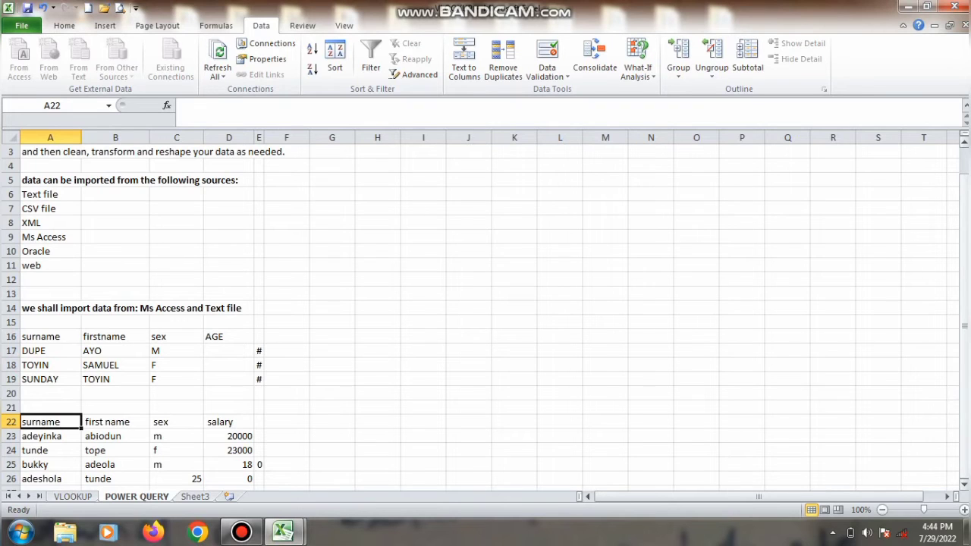
Select cell K15 as the destination and start an import From Access
scroll(599, 425, up, 1)
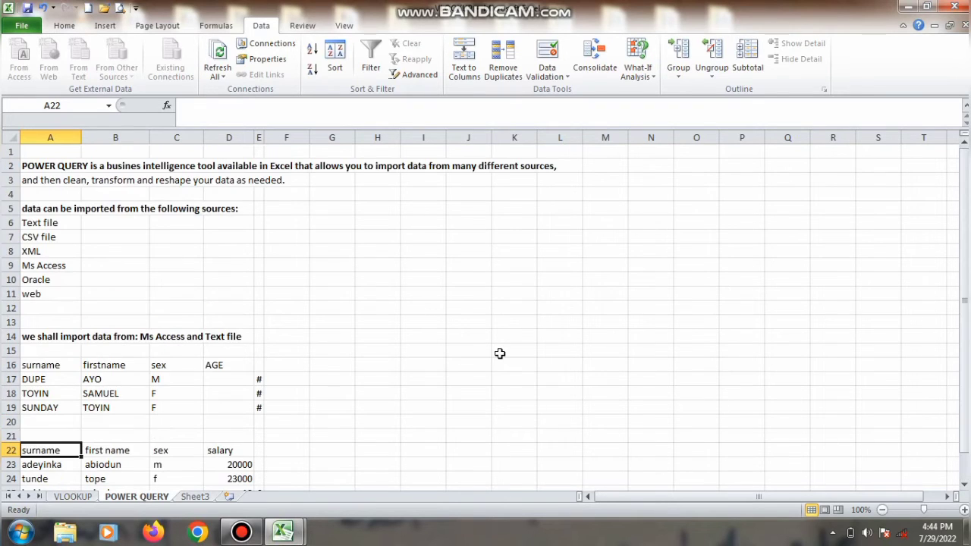
click(500, 353)
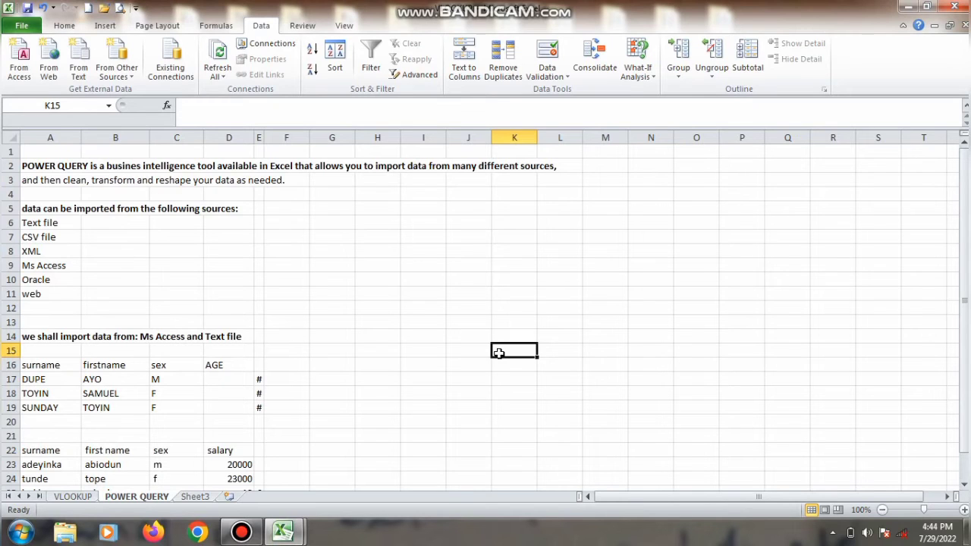
scroll(145, 92, up, 1)
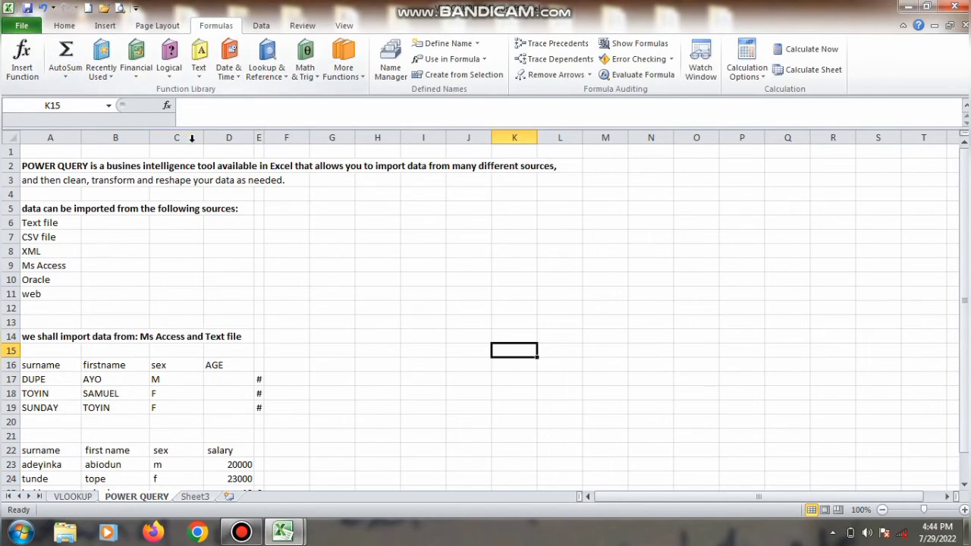
click(270, 25)
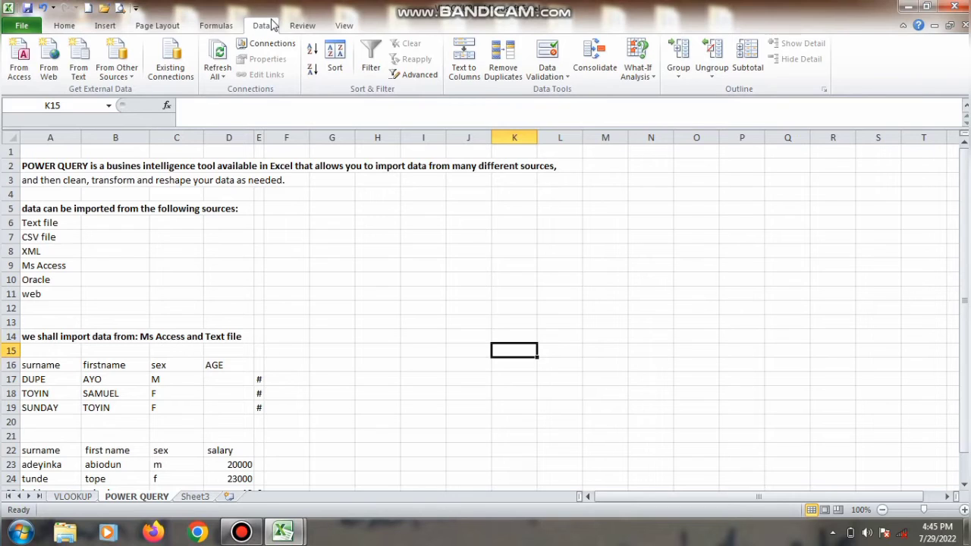
scroll(219, 44, up, 1)
scroll(180, 42, down, 1)
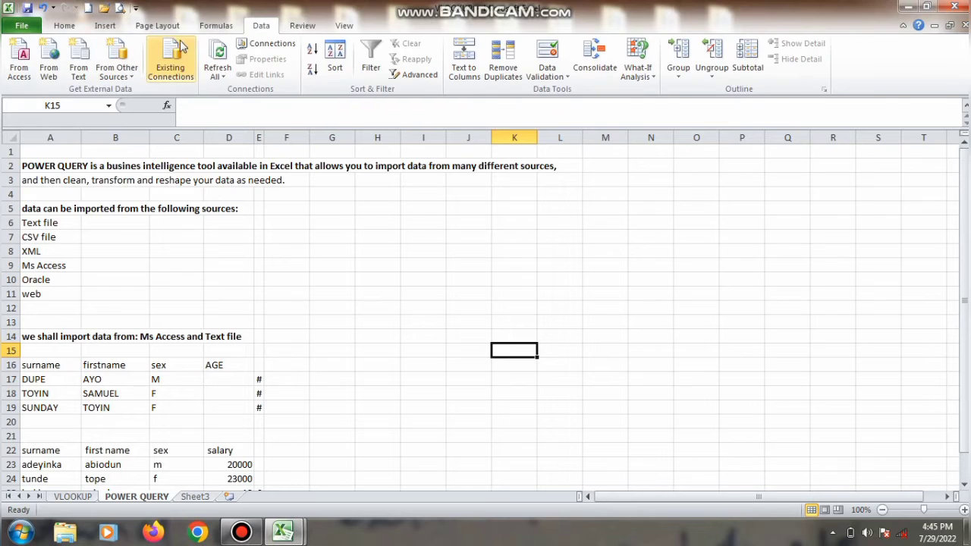
click(21, 66)
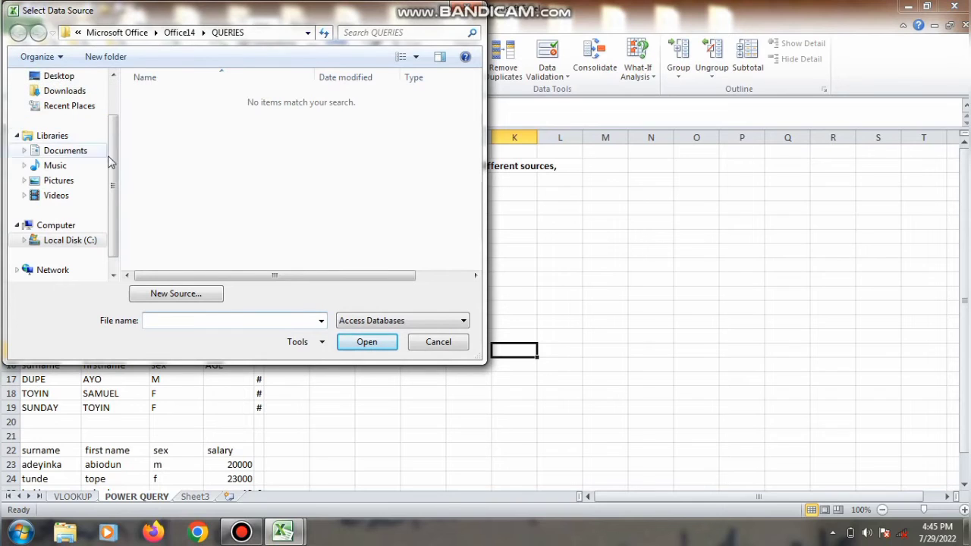
Find the power query Access database in Documents and open it for import
drag(112, 165, 112, 129)
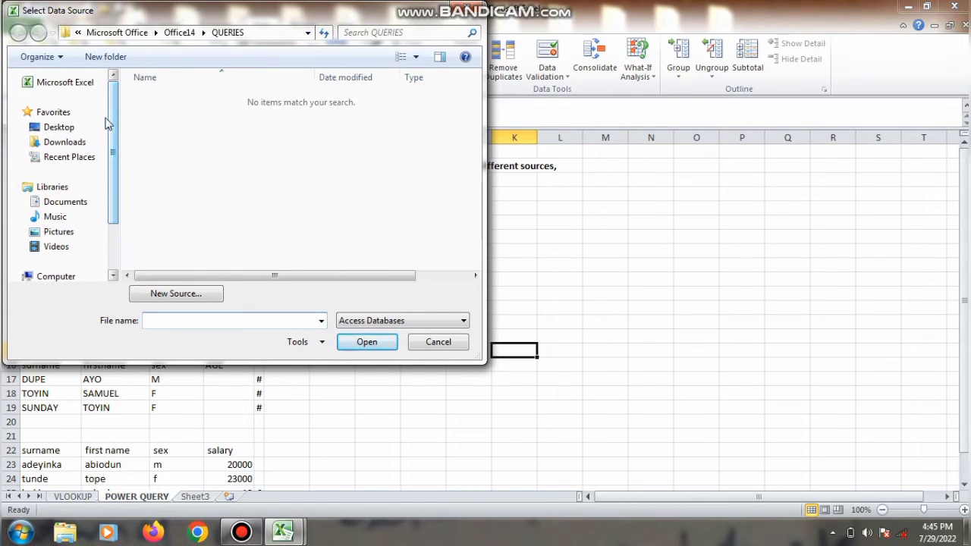
click(76, 130)
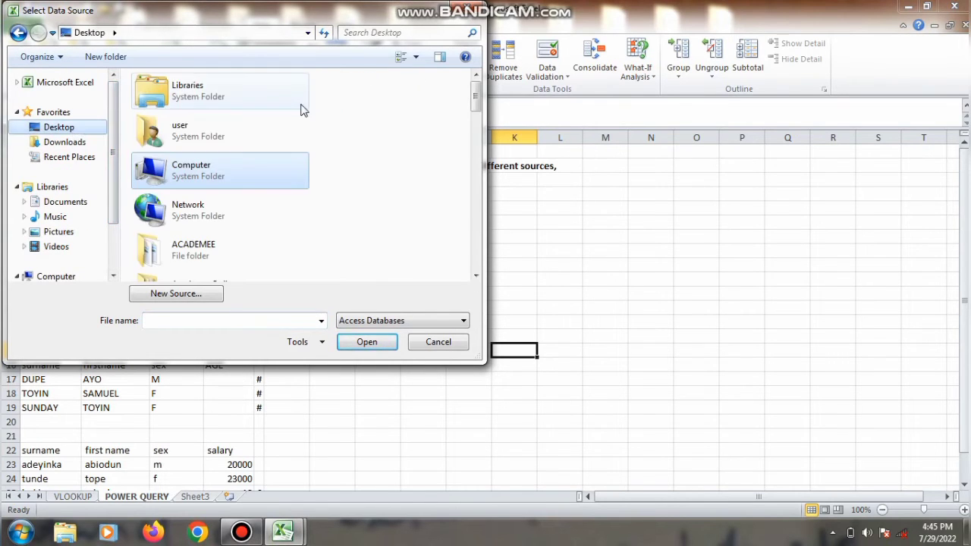
drag(475, 103, 472, 259)
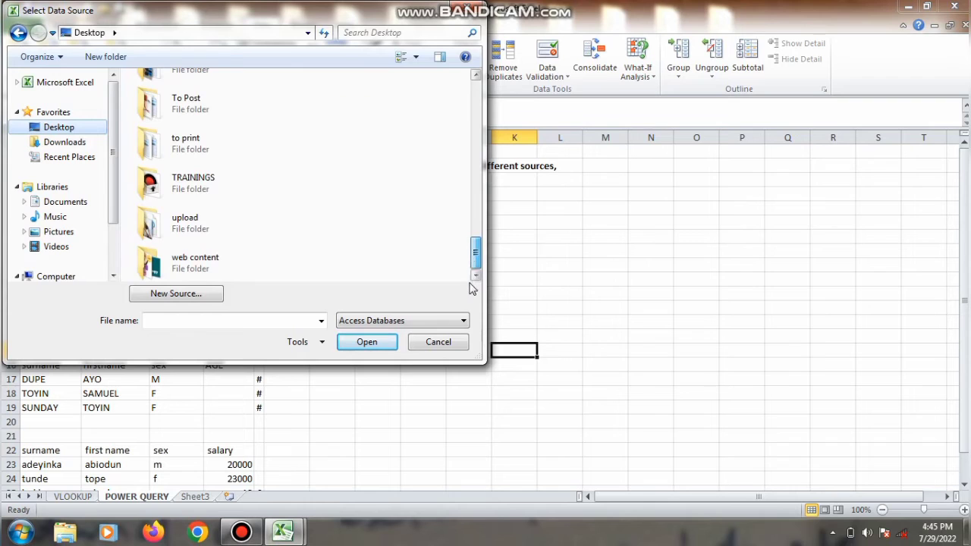
drag(474, 256, 472, 123)
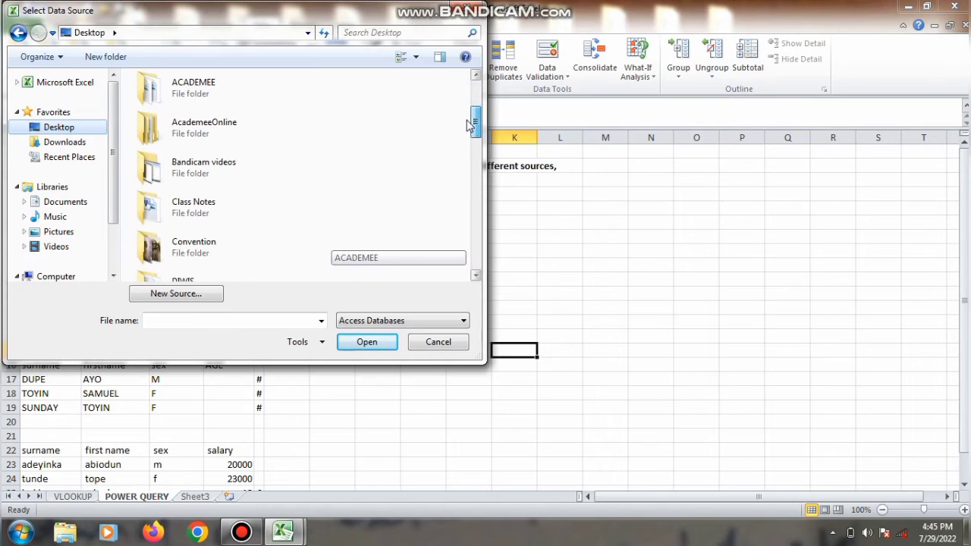
click(441, 34)
text(POWER)
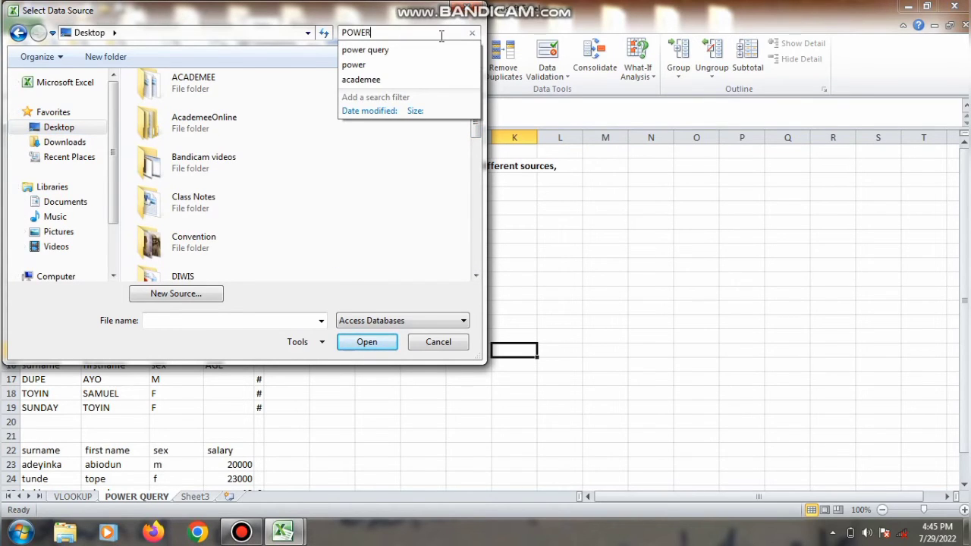
click(400, 50)
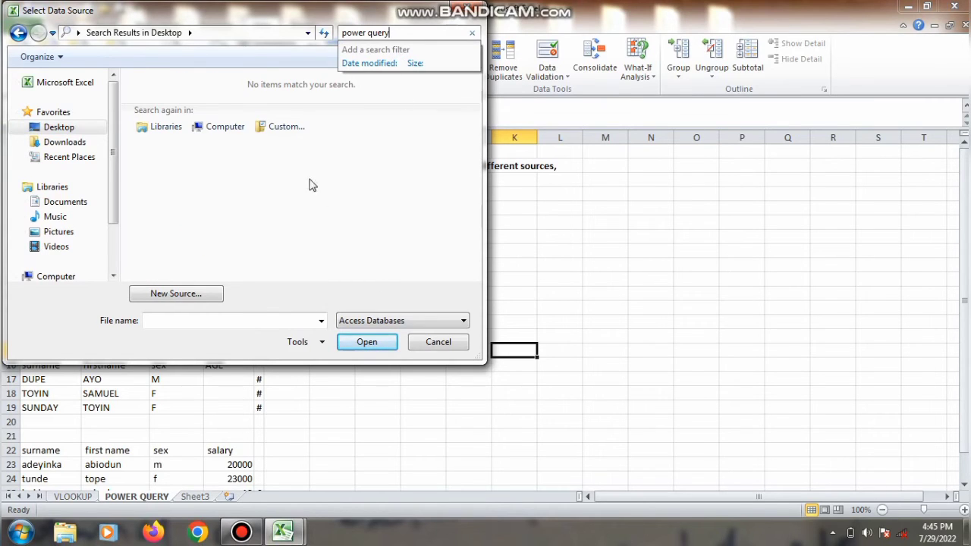
click(61, 203)
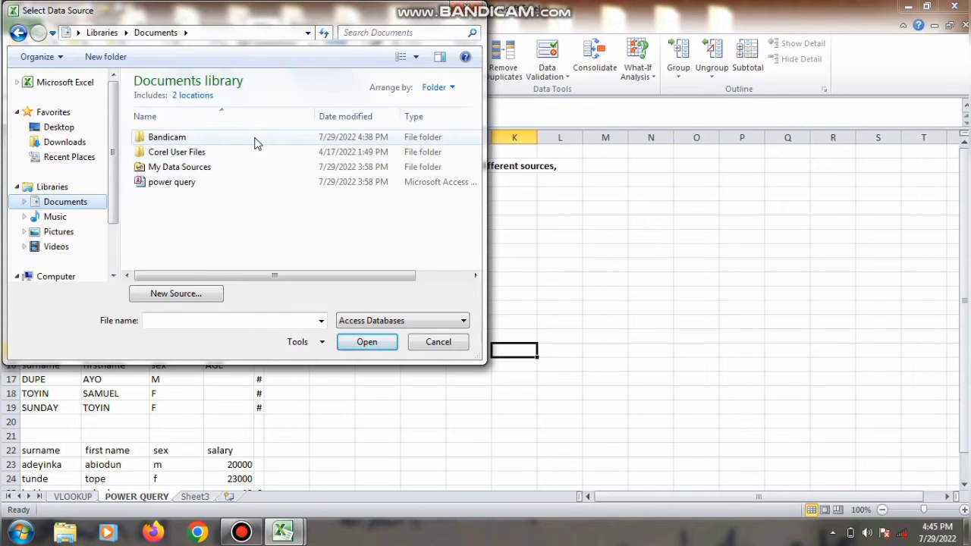
click(172, 184)
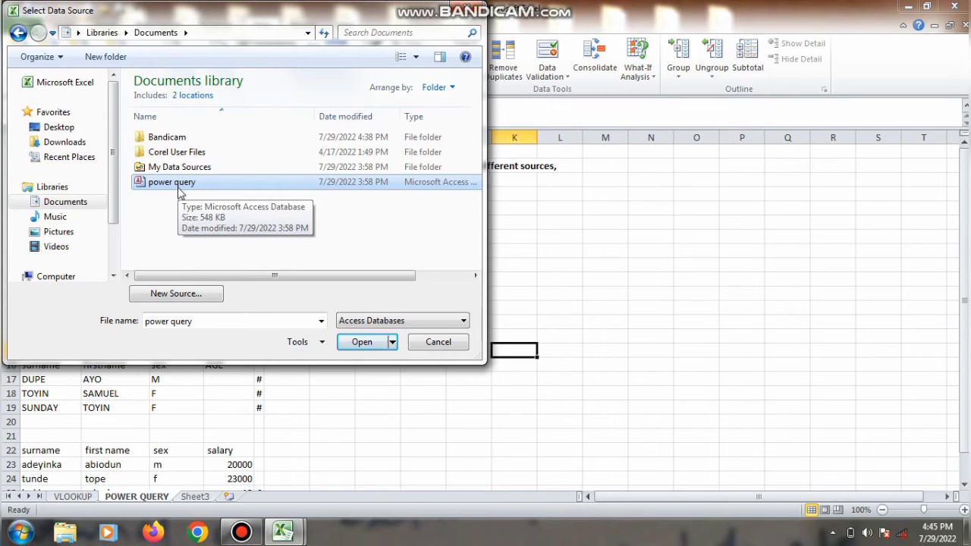
click(364, 345)
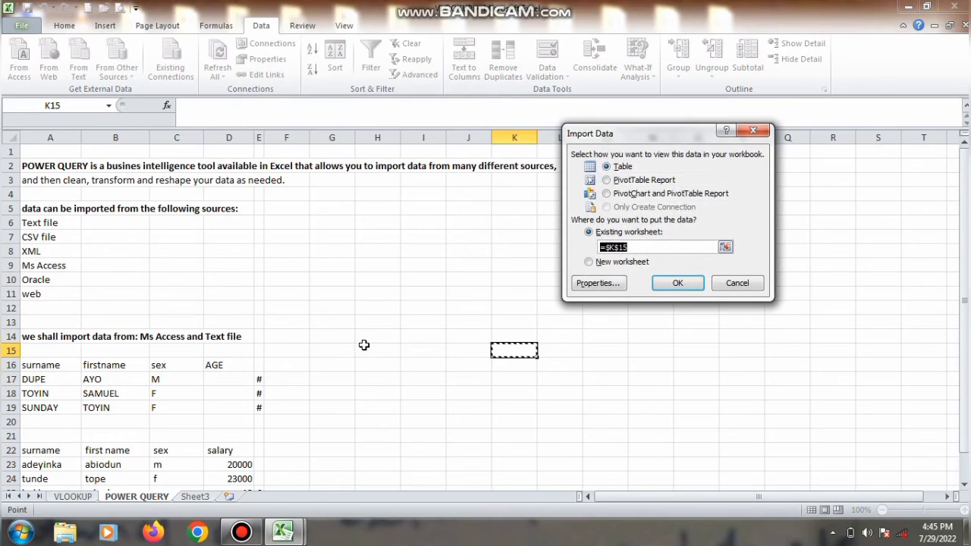
Confirm the Access table import at K15 and widen columns K and M
click(678, 285)
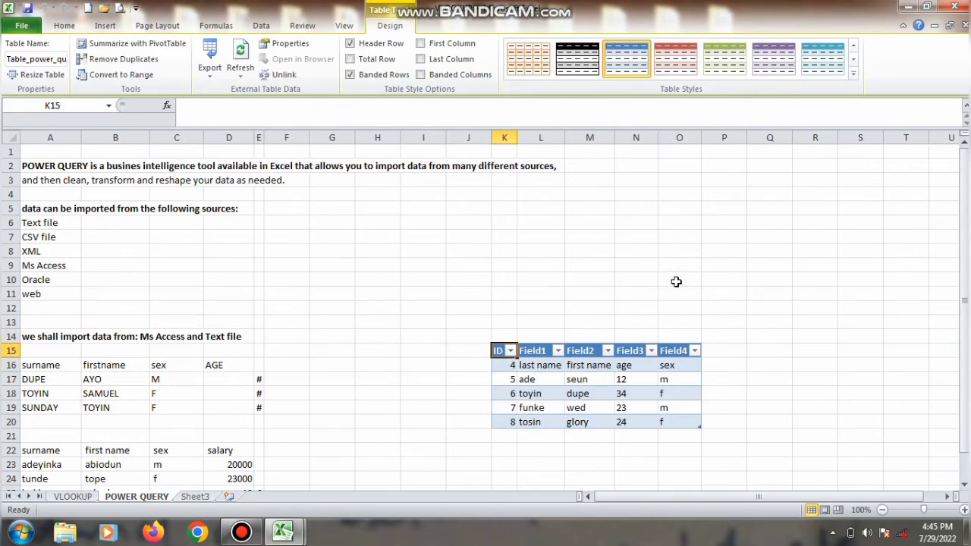
click(577, 392)
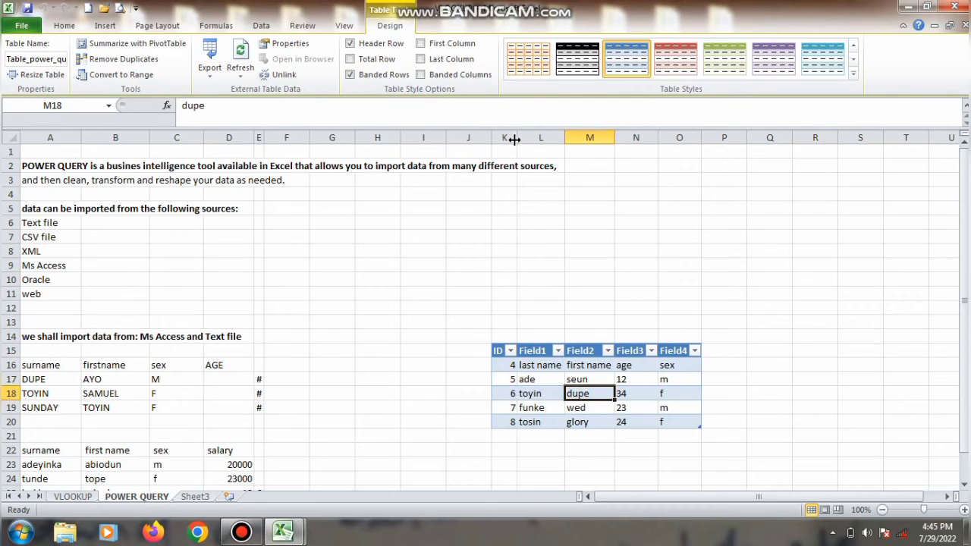
drag(518, 137, 532, 137)
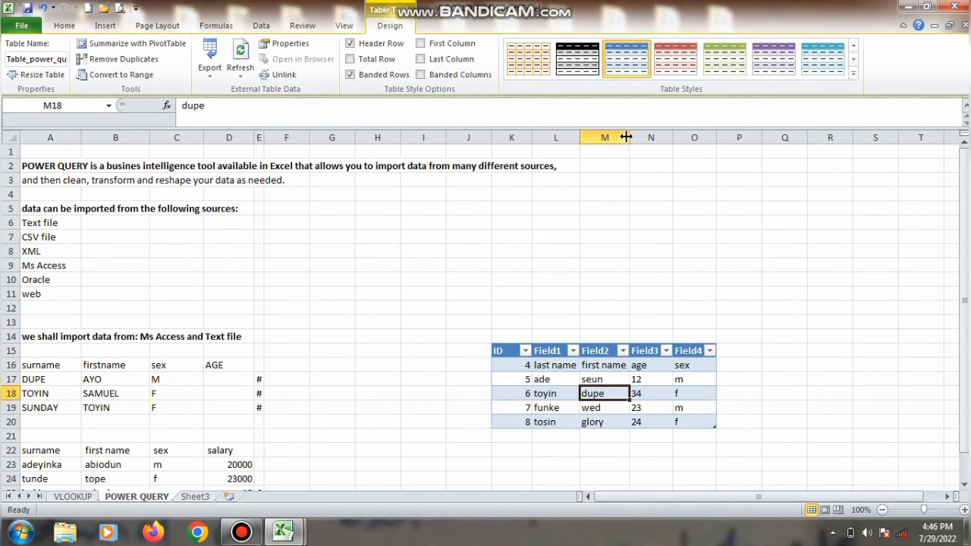
drag(626, 138, 702, 137)
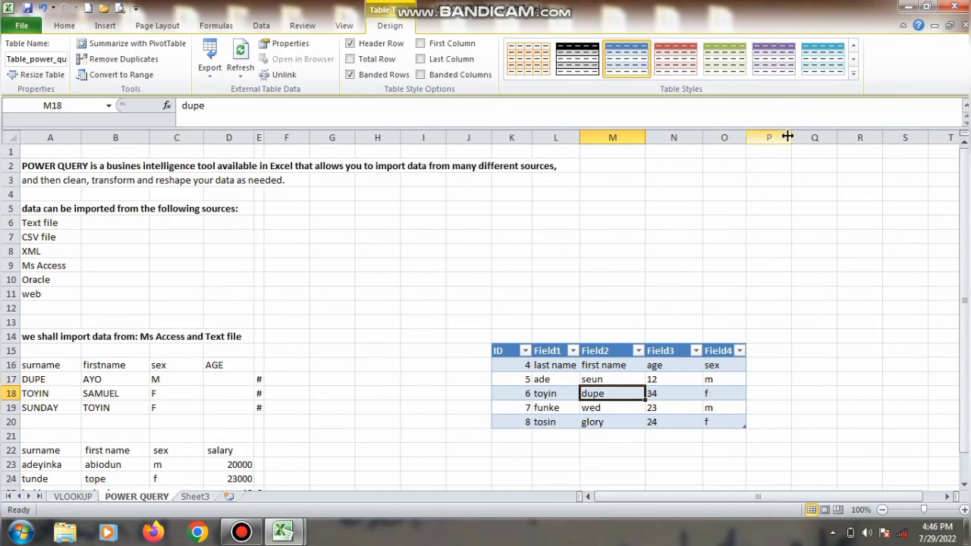
scroll(645, 245, down, 1)
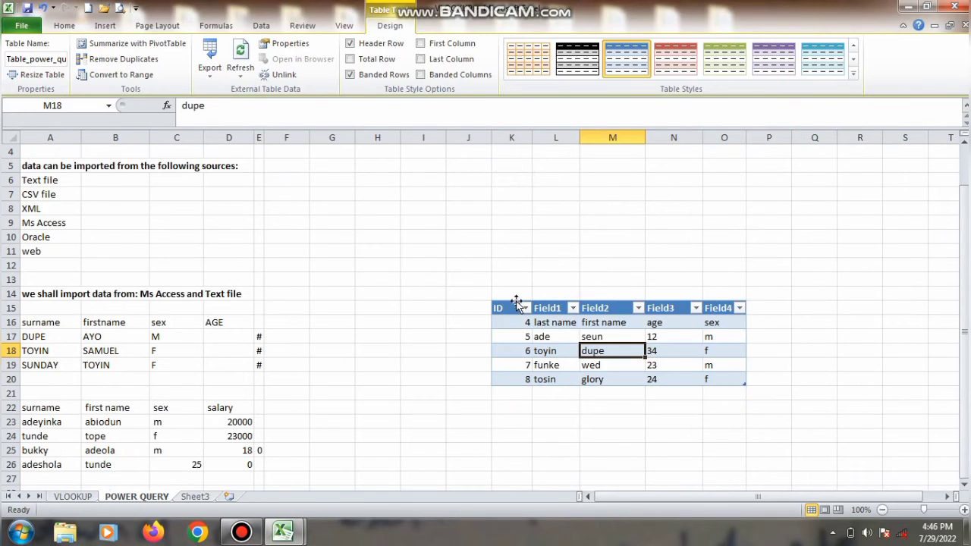
Rename the Access table headers to S/N, NAME, NAME2, AGE and SEX
click(509, 306)
double_click(509, 306)
key(BackSpace)
key(BackSpace)
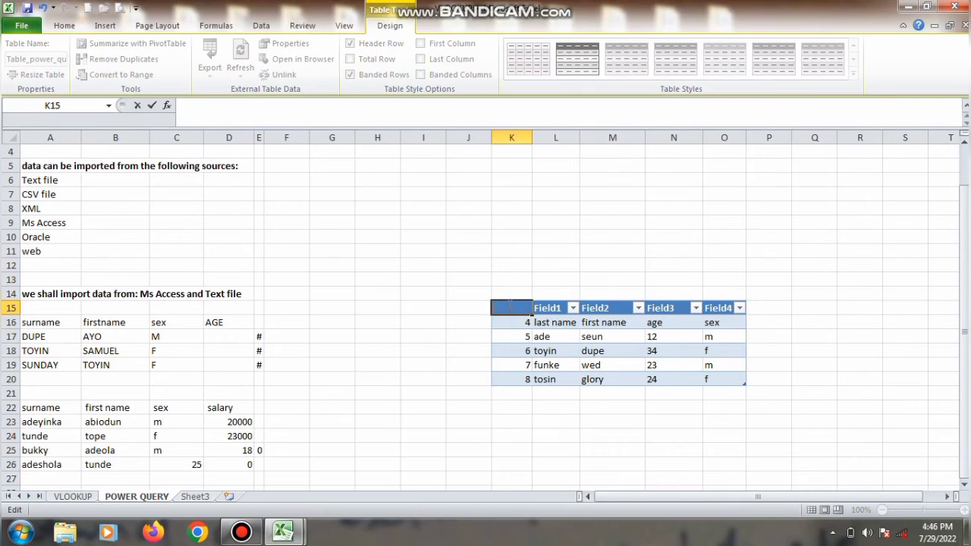
key(Tab)
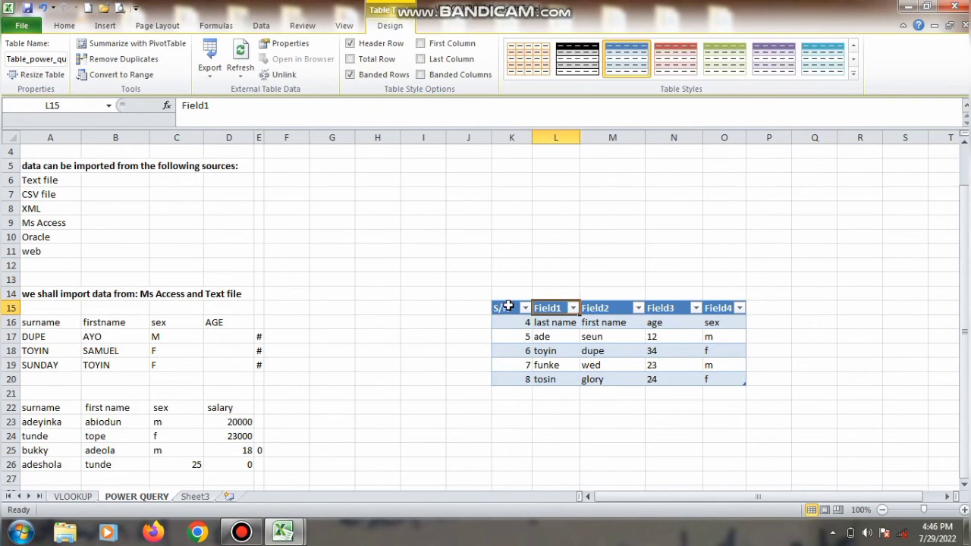
text(NAME)
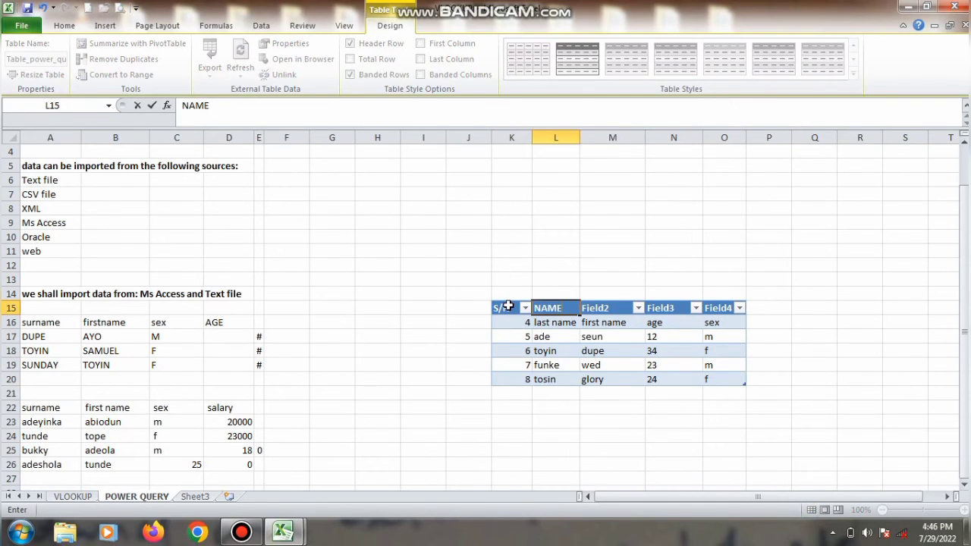
key(Tab)
text(NAME2)
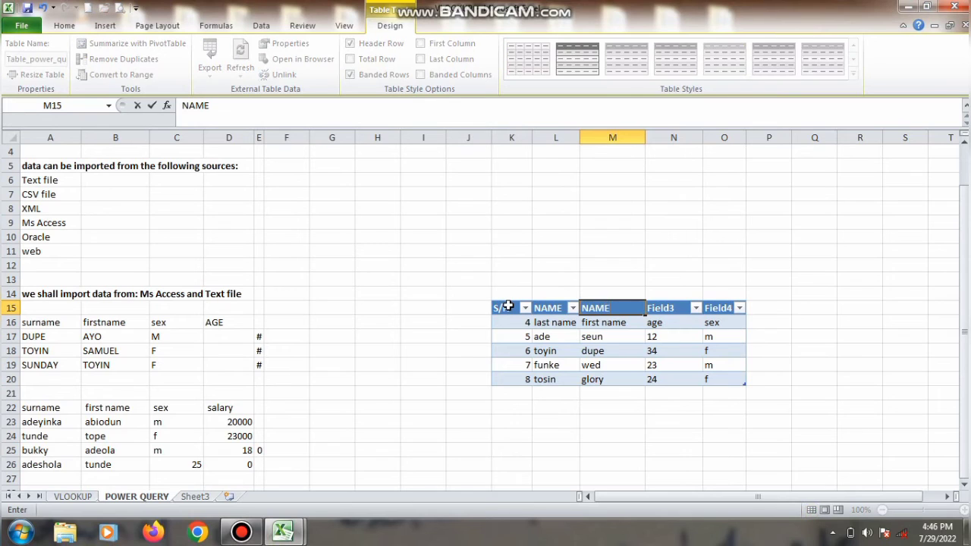
key(Tab)
text(AGE)
key(Tab)
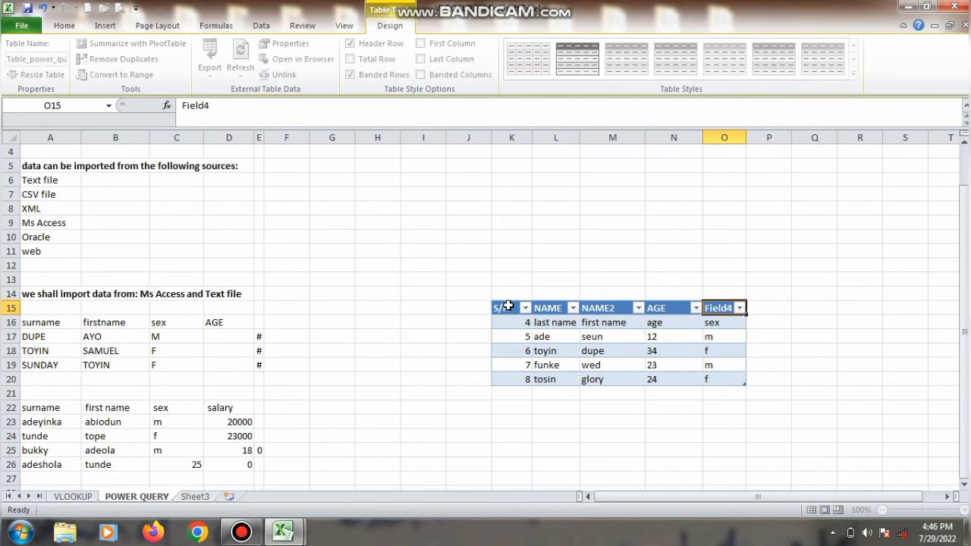
text(SEx)
key(Return)
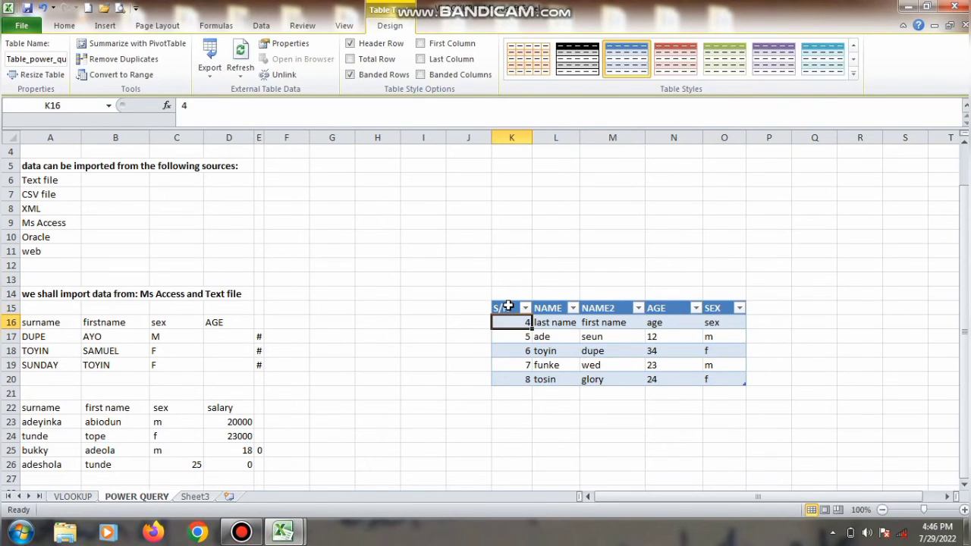
Add PHONE NUMBER in P15 and STATE OF ORIGIN in Q15, then make row 15 taller
click(757, 309)
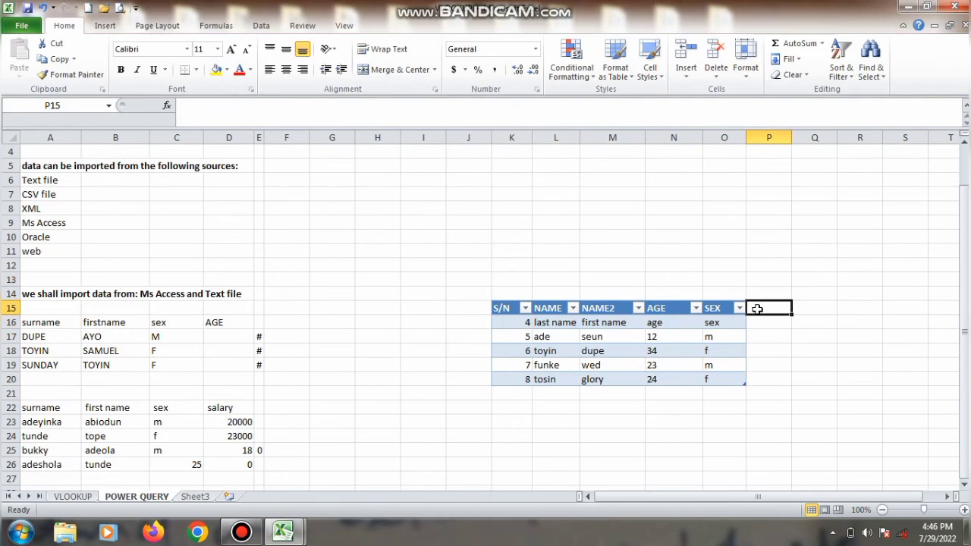
text(PHONE)
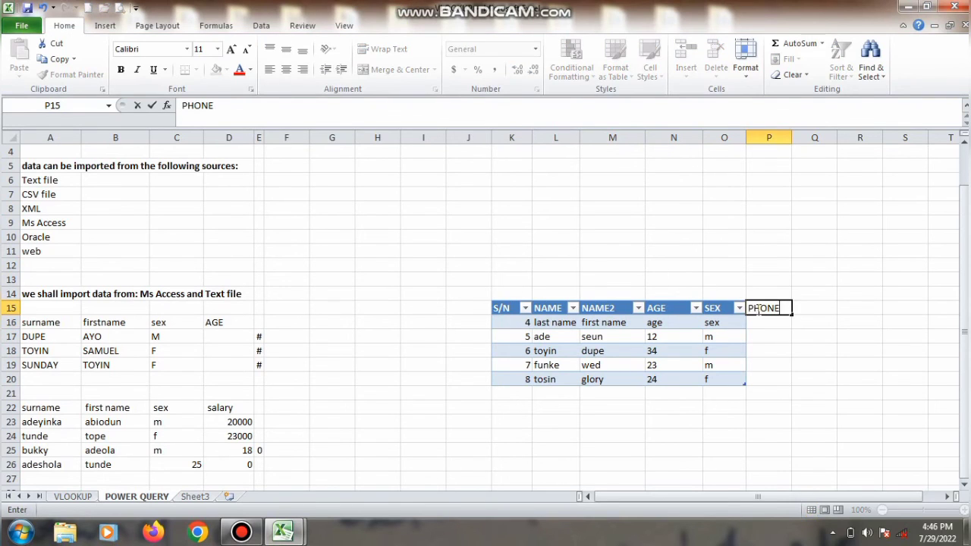
text( NUMBER)
key(Return)
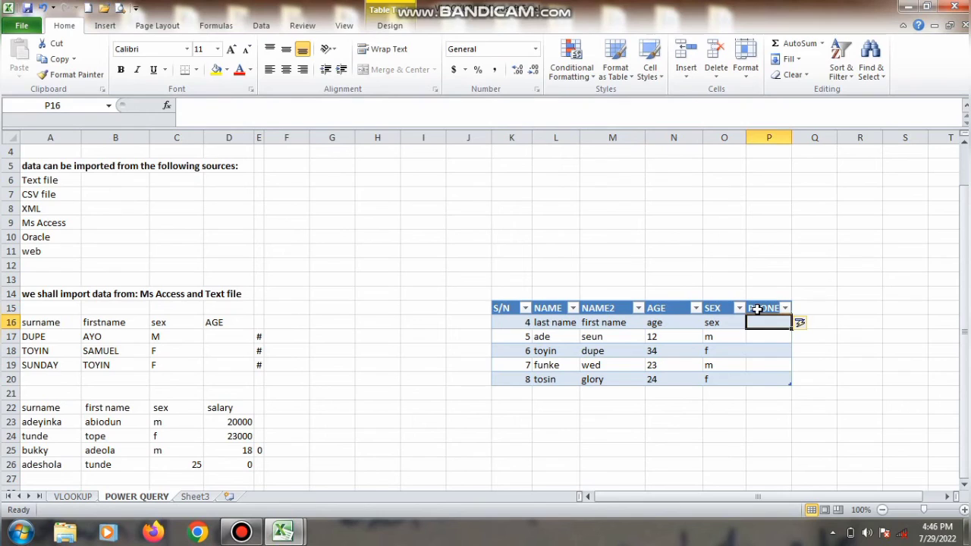
click(811, 312)
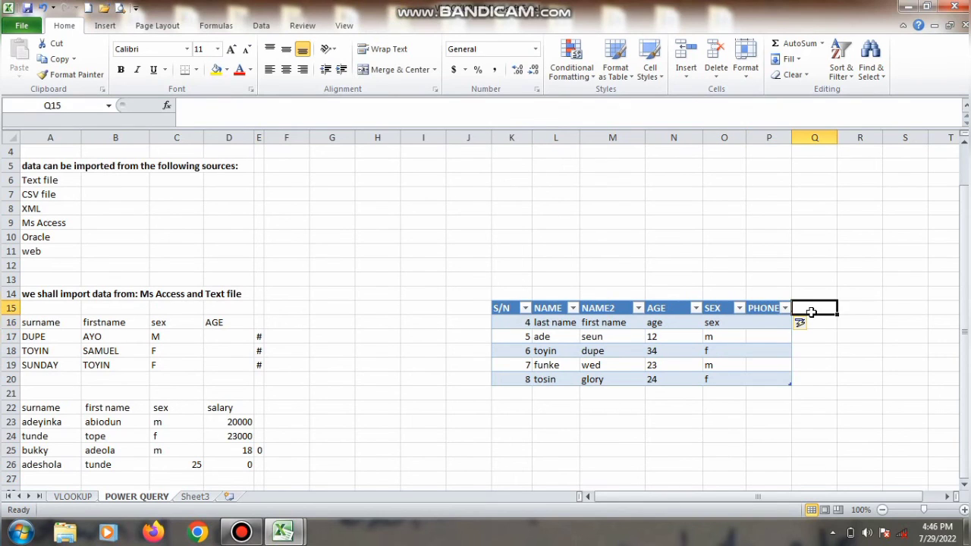
text(STATE O)
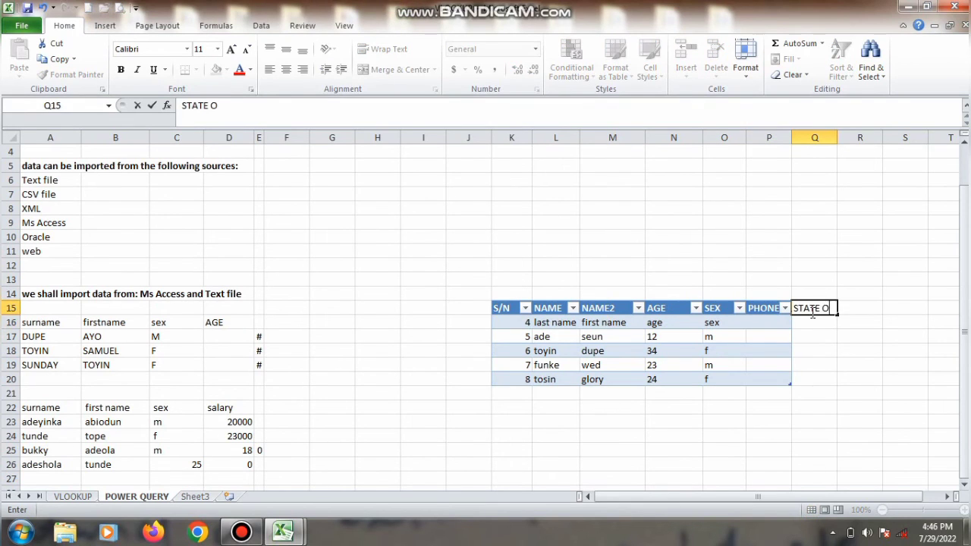
text(F ORIGIN)
key(Return)
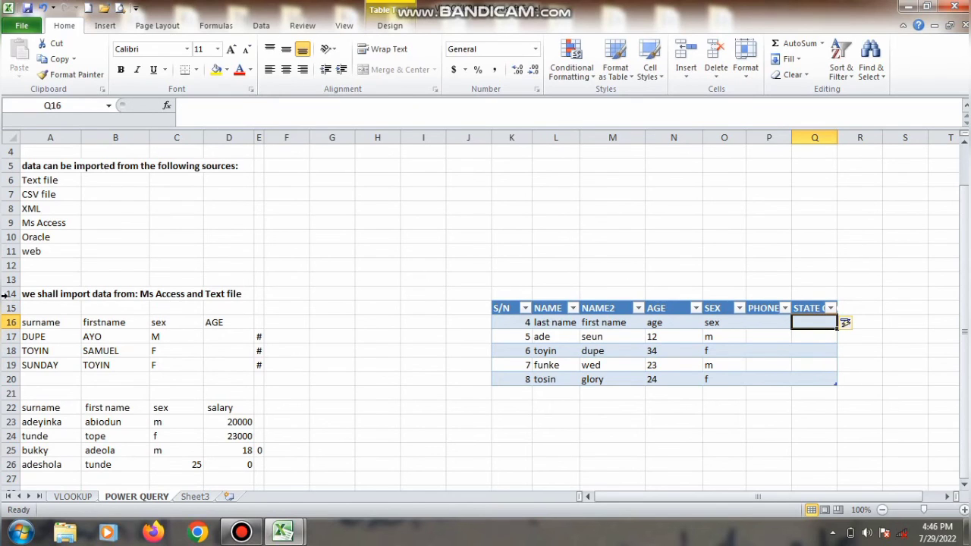
drag(11, 314, 11, 332)
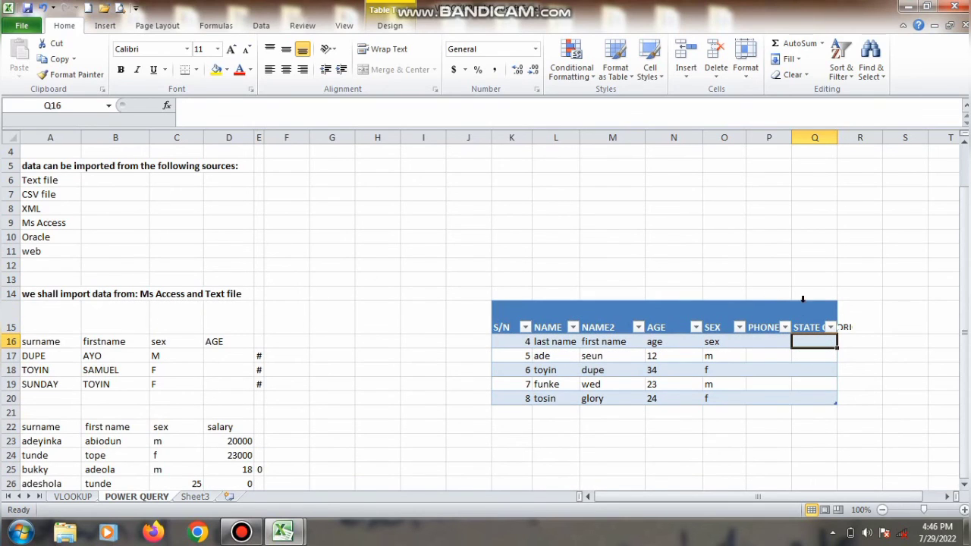
Enter the phone numbers for the first two rows in P16 and P17
click(857, 312)
click(764, 340)
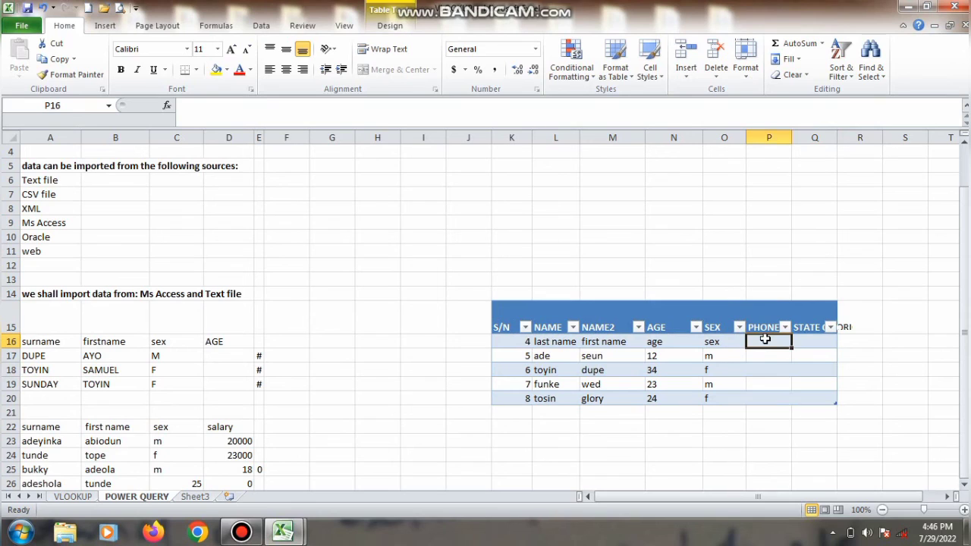
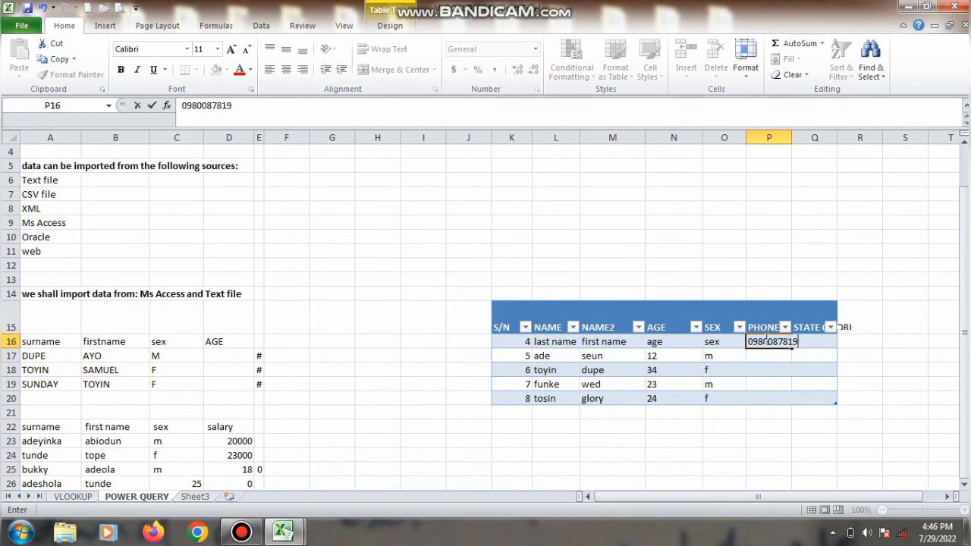
key(Return)
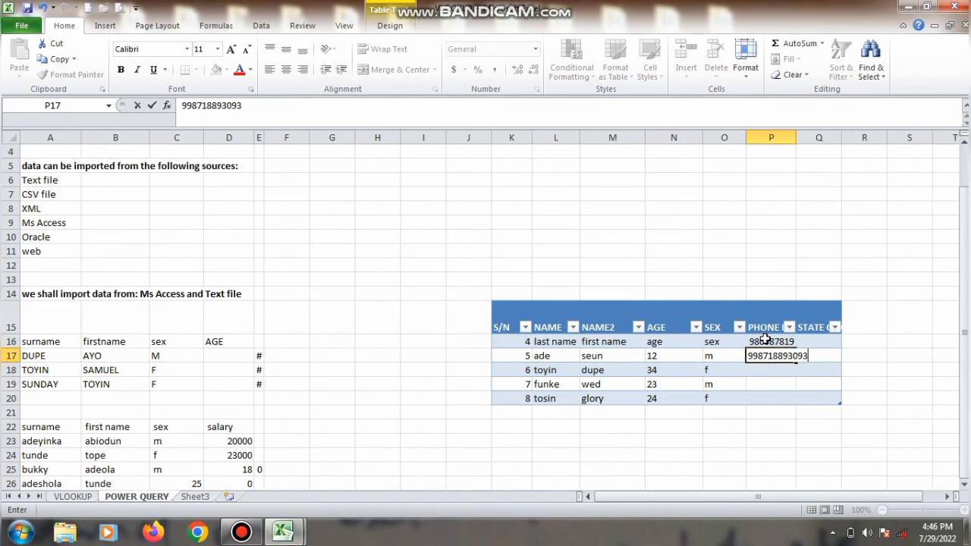
key(Return)
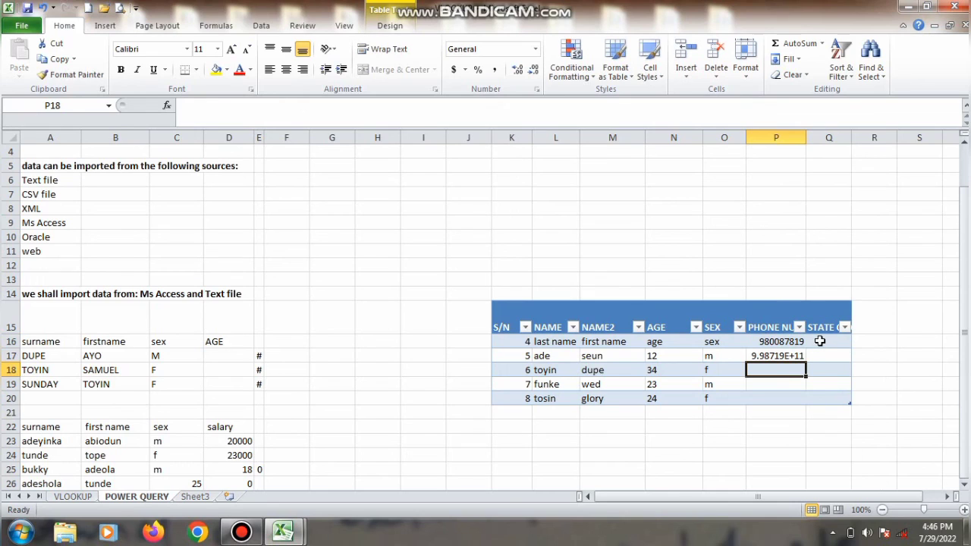
Fill Q16:Q18 under STATE OF ORIGIN with OGUN, OSUN and EKITI
click(820, 341)
text(OGUN)
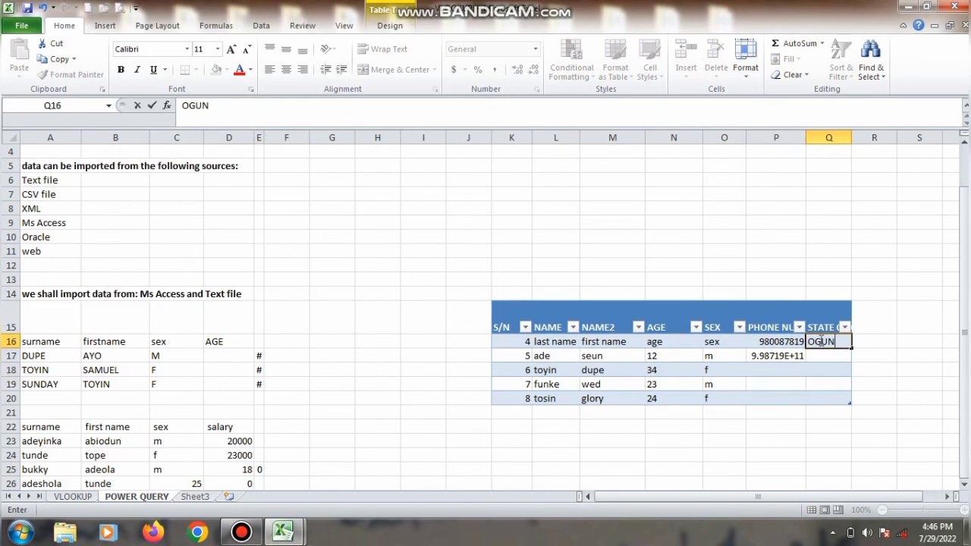
key(Return)
text(OSUN)
key(Return)
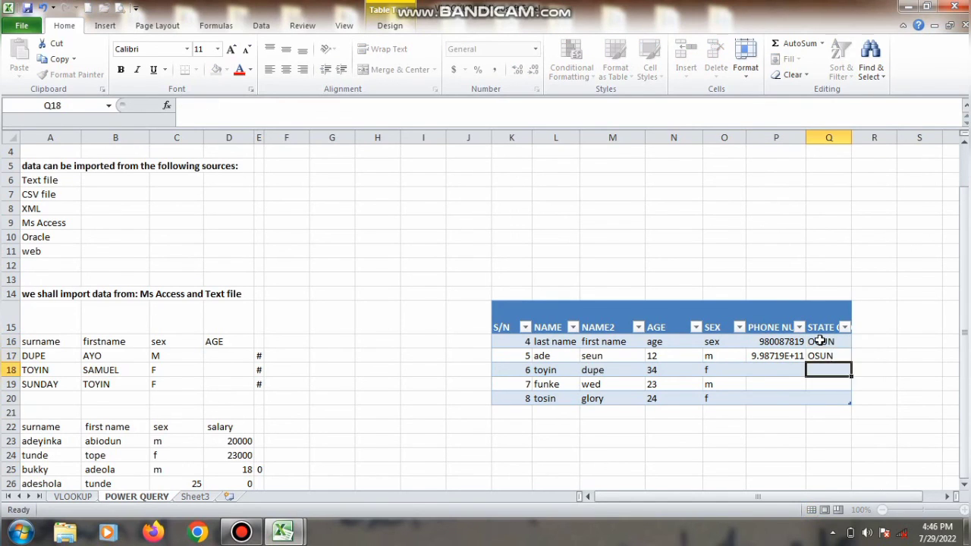
text(EKITI)
key(Return)
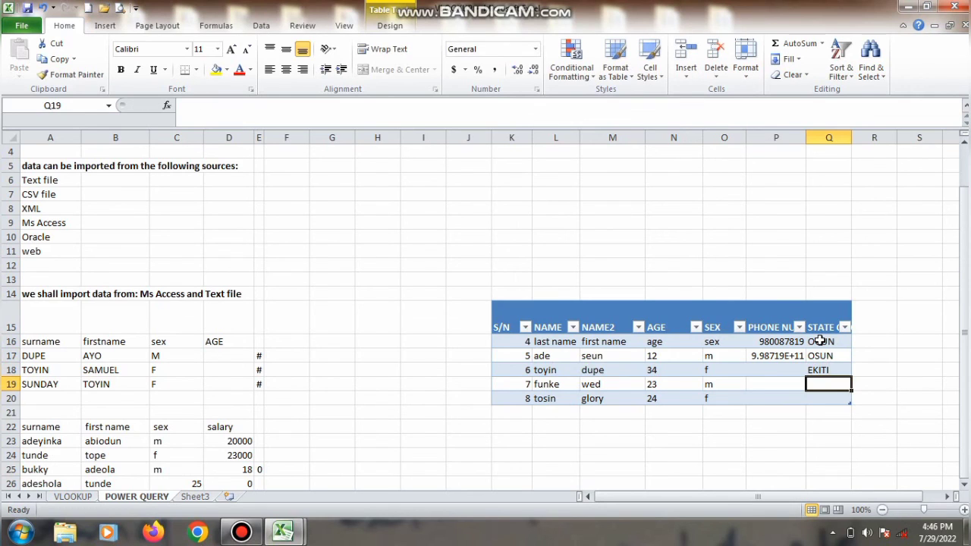